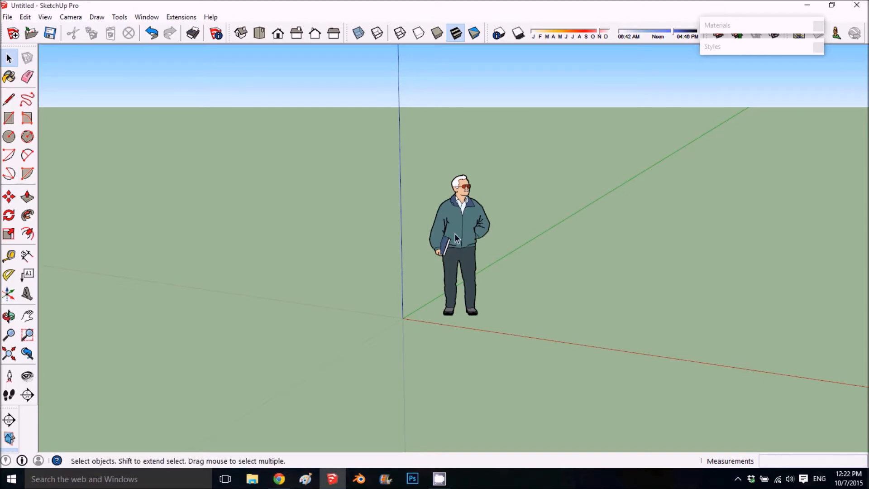
- Erase the default figure and draw a rectangle about 3' 2" by 4' 9" on the ground, starting at the origin
{"action": "left_click", "coordinate": [27, 77]}
{"action": "left_click", "coordinate": [452, 199]}
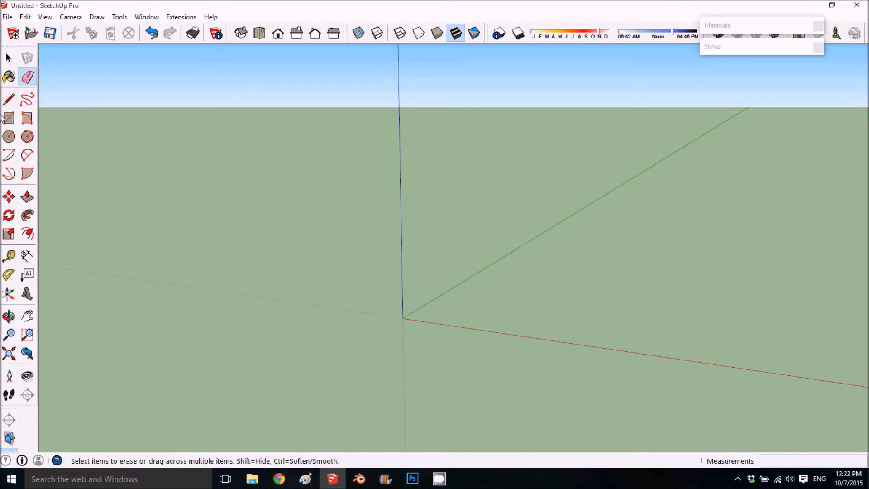
{"action": "left_click", "coordinate": [8, 118]}
{"action": "left_click", "coordinate": [402, 319]}
{"action": "left_click", "coordinate": [521, 297]}
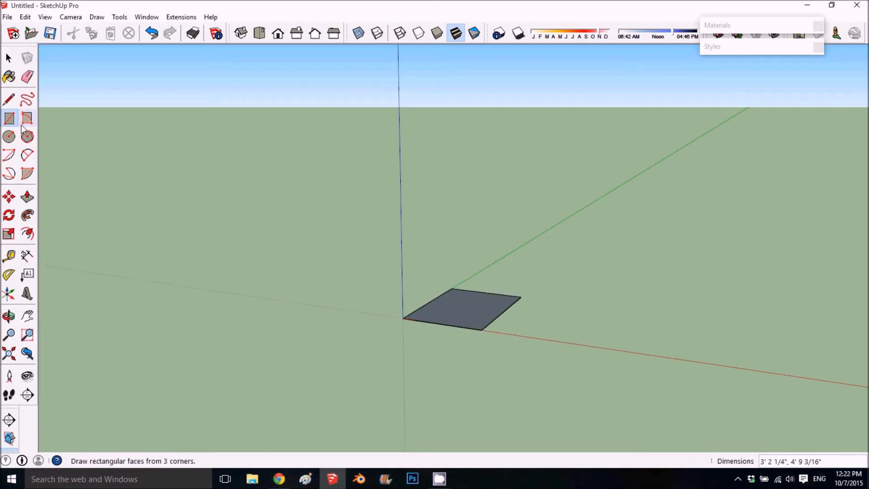
- Pull the rectangle upward with Push/Pull to form a tall box
{"action": "left_click", "coordinate": [28, 197]}
{"action": "left_click_drag", "start_coordinate": [450, 317], "coordinate": [438, 165]}
{"action": "middle_click_drag", "start_coordinate": [541, 190], "coordinate": [580, 289]}
{"action": "key", "text": "space"}
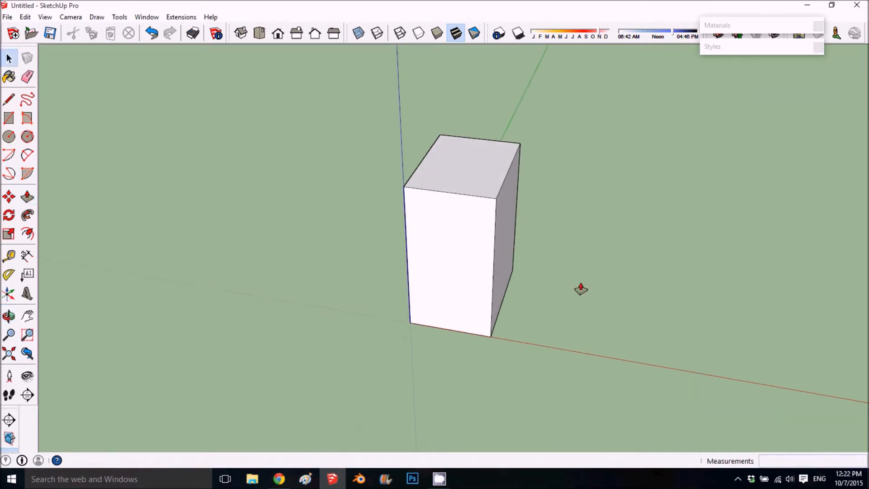
- Select all connected faces and edges of the tall box
{"action": "left_click", "coordinate": [438, 221]}
{"action": "triple_click", "coordinate": [438, 220]}
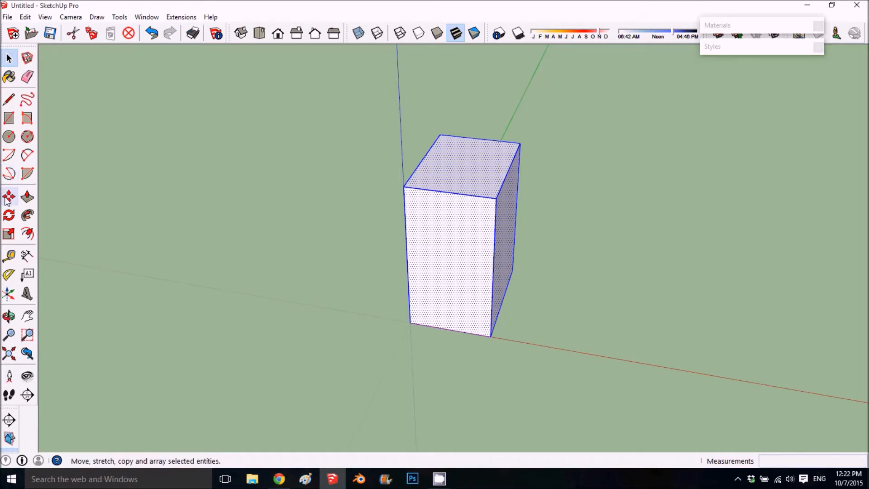
{"action": "key", "text": "o"}
{"action": "left_click_drag", "start_coordinate": [552, 298], "coordinate": [506, 347]}
{"action": "key", "text": "space"}
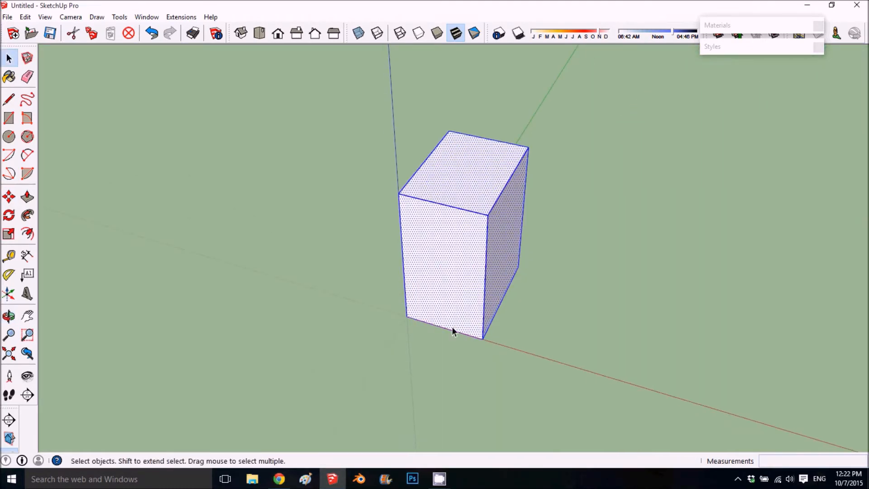
- Draw a second rectangle about 3' 9" by 2' 9" on the ground across the red axis, away from the box
{"action": "left_click", "coordinate": [9, 118]}
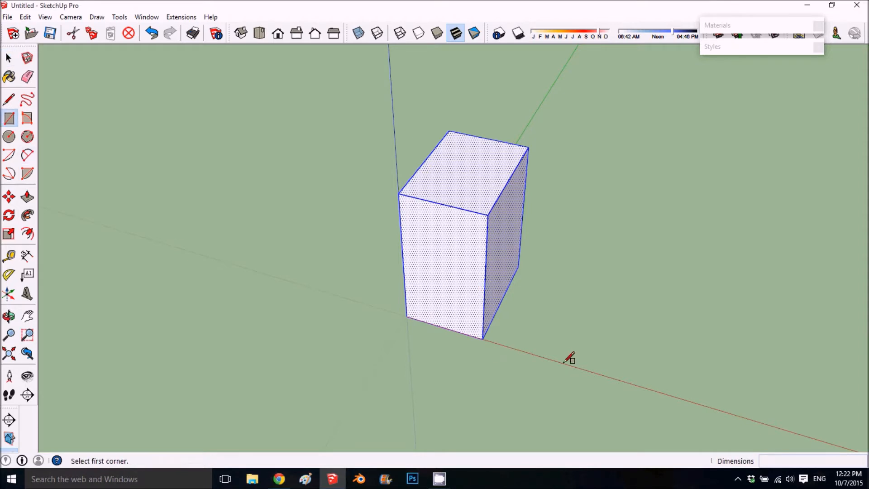
{"action": "middle_click_drag", "start_coordinate": [681, 349], "coordinate": [645, 380]}
{"action": "left_click", "coordinate": [639, 324]}
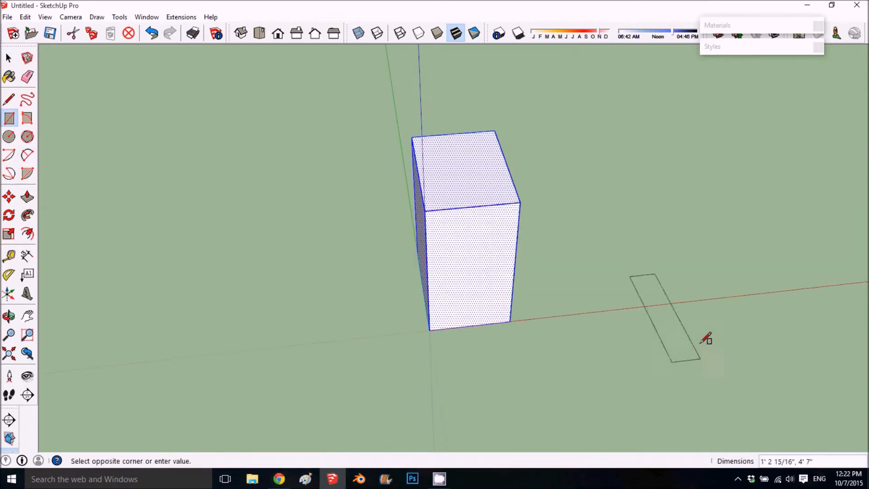
{"action": "left_click", "coordinate": [737, 313]}
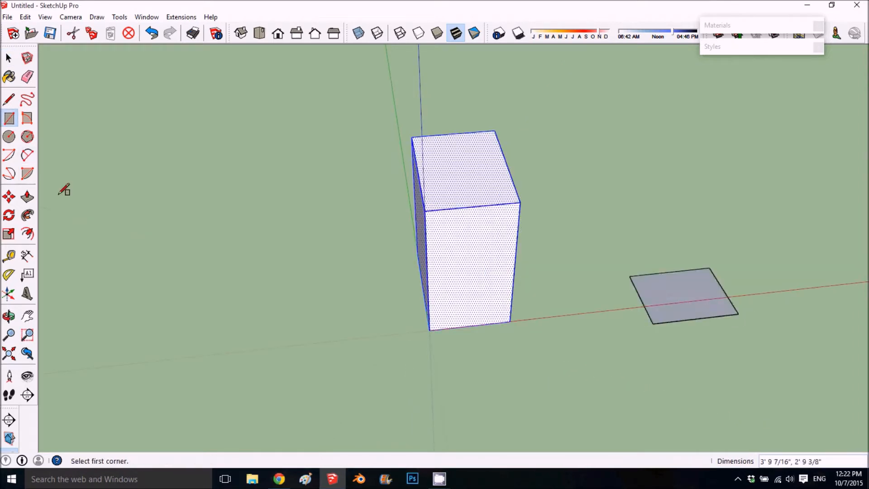
- Pull the second rectangle up about 4' to form a smaller box
{"action": "left_click", "coordinate": [27, 196]}
{"action": "left_click_drag", "start_coordinate": [706, 295], "coordinate": [694, 225]}
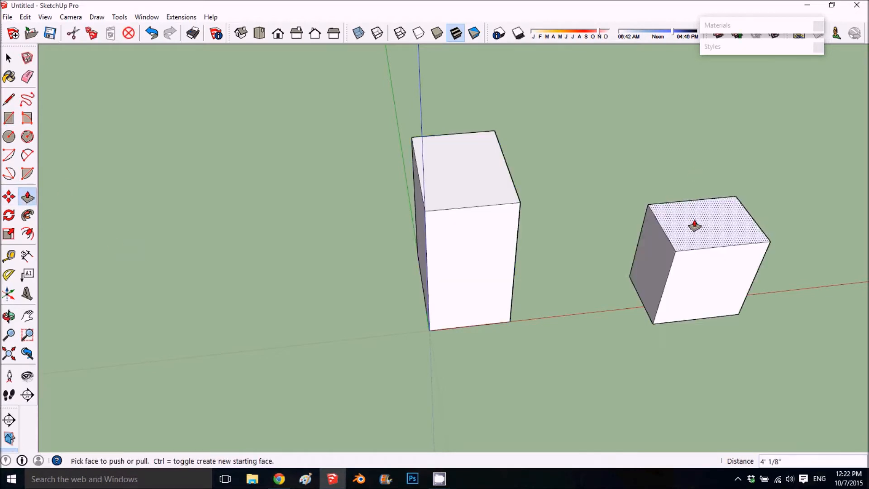
{"action": "left_click", "coordinate": [694, 225]}
{"action": "middle_click_drag", "start_coordinate": [694, 225], "coordinate": [564, 202]}
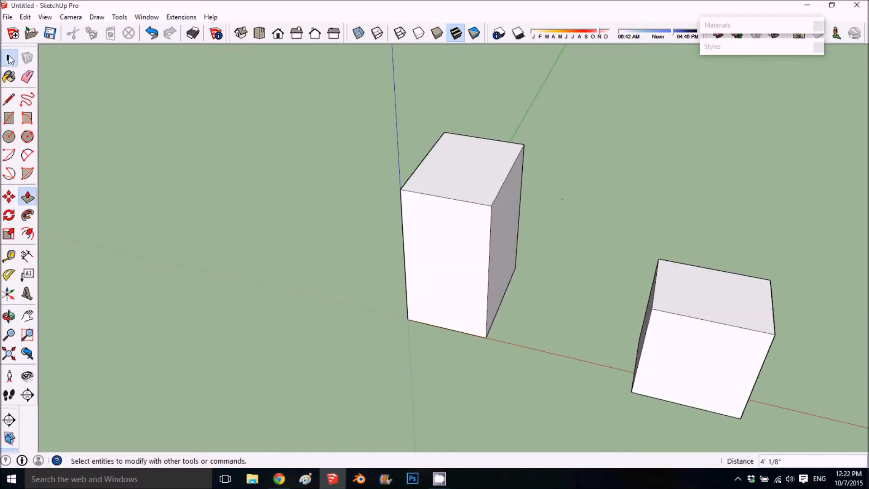
- Select the whole small box and move its lower front corner onto the tall box's nearest lower front corner
{"action": "left_click", "coordinate": [9, 58]}
{"action": "middle_click_drag", "start_coordinate": [422, 179], "coordinate": [715, 288]}
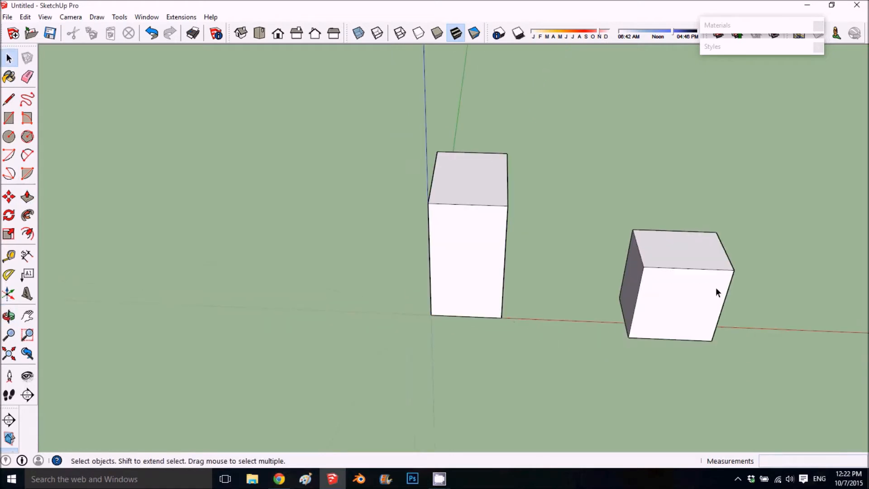
{"action": "left_click", "coordinate": [707, 270]}
{"action": "triple_click", "coordinate": [702, 277]}
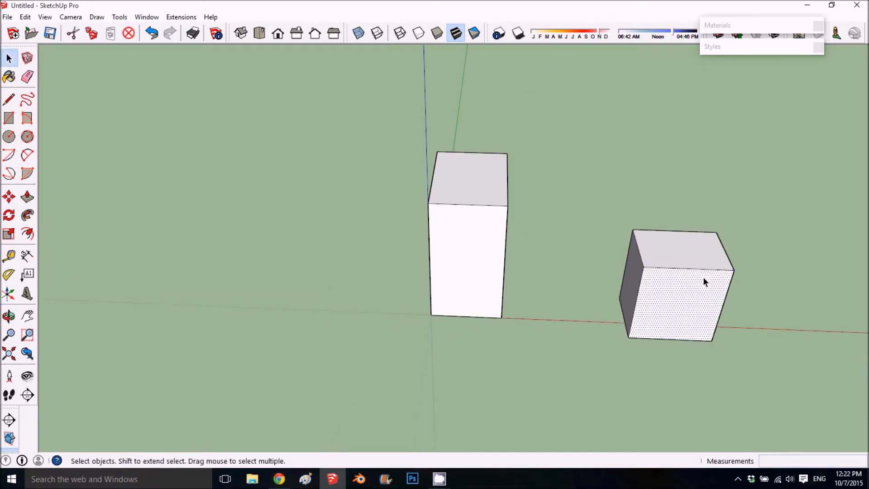
{"action": "left_click", "coordinate": [9, 197]}
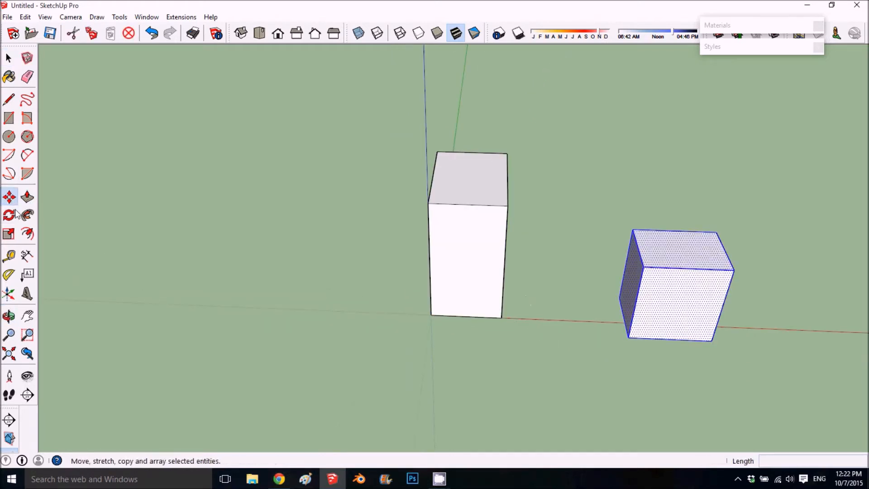
{"action": "left_click", "coordinate": [632, 337]}
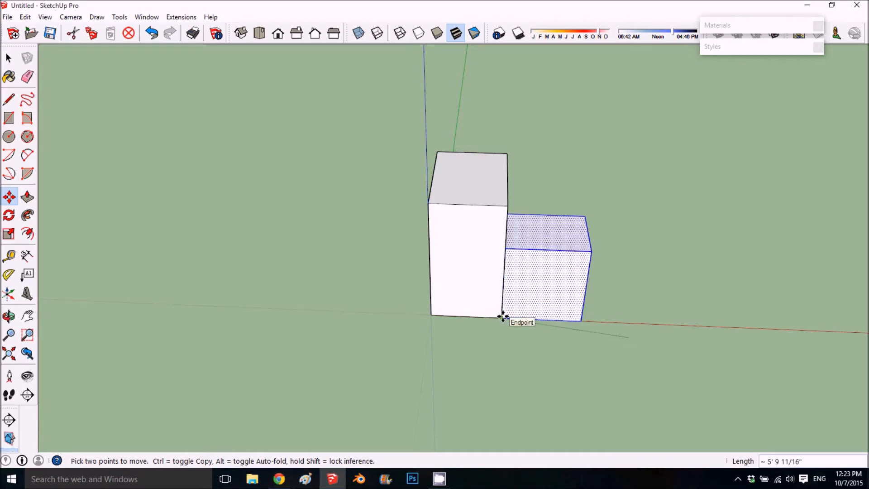
{"action": "left_click", "coordinate": [502, 317]}
- Try to move the attached small box away from the tall box, and undo the moves back to two separate boxes
{"action": "middle_click_drag", "start_coordinate": [502, 316], "coordinate": [433, 314]}
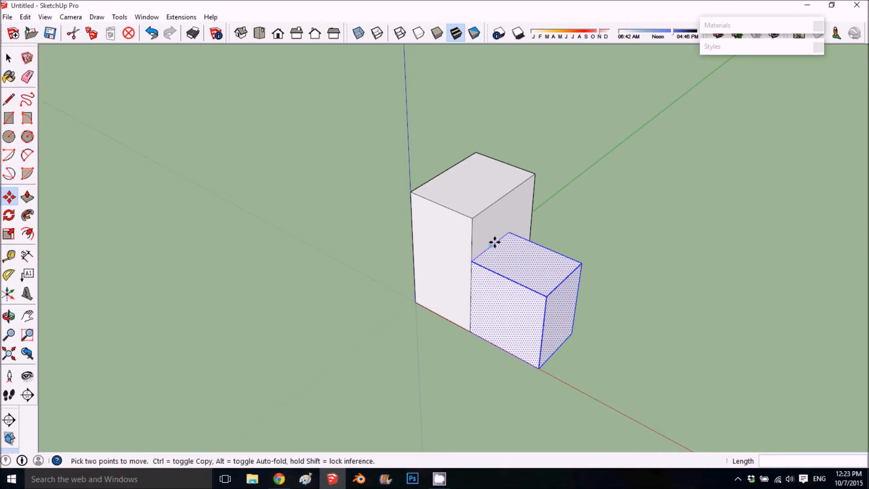
{"action": "middle_click_drag", "start_coordinate": [479, 294], "coordinate": [645, 258]}
{"action": "left_click", "coordinate": [471, 360]}
{"action": "middle_click_drag", "start_coordinate": [632, 353], "coordinate": [555, 352]}
{"action": "middle_click_drag", "start_coordinate": [414, 369], "coordinate": [199, 428]}
{"action": "middle_click_drag", "start_coordinate": [360, 365], "coordinate": [373, 286]}
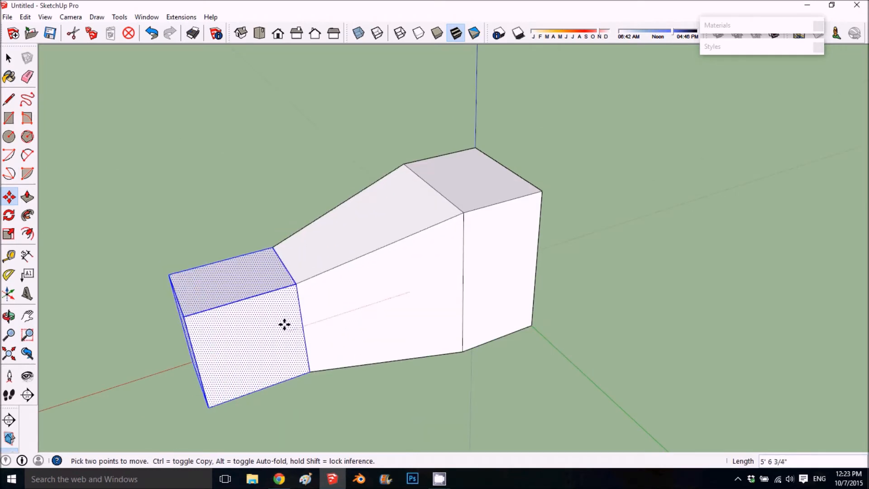
{"action": "middle_click_drag", "start_coordinate": [283, 324], "coordinate": [549, 307]}
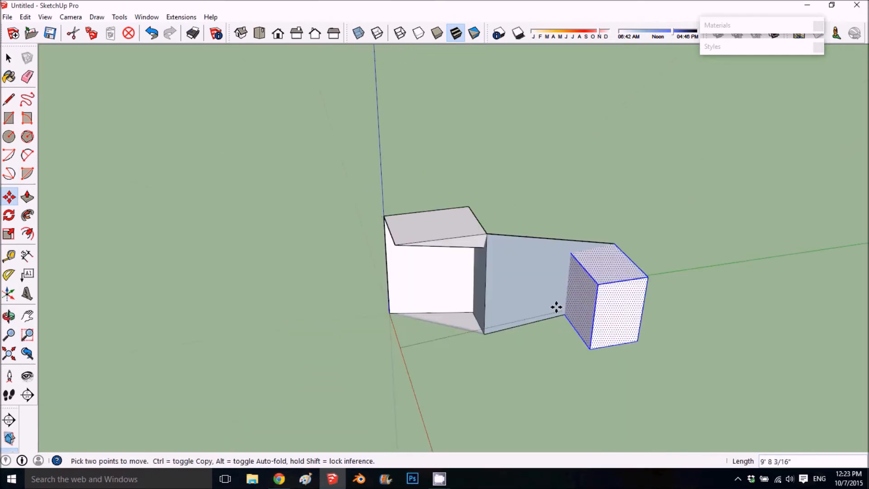
{"action": "middle_click_drag", "start_coordinate": [412, 358], "coordinate": [570, 364]}
{"action": "scroll", "coordinate": [471, 384], "scroll_direction": "down", "scroll_amount": 1}
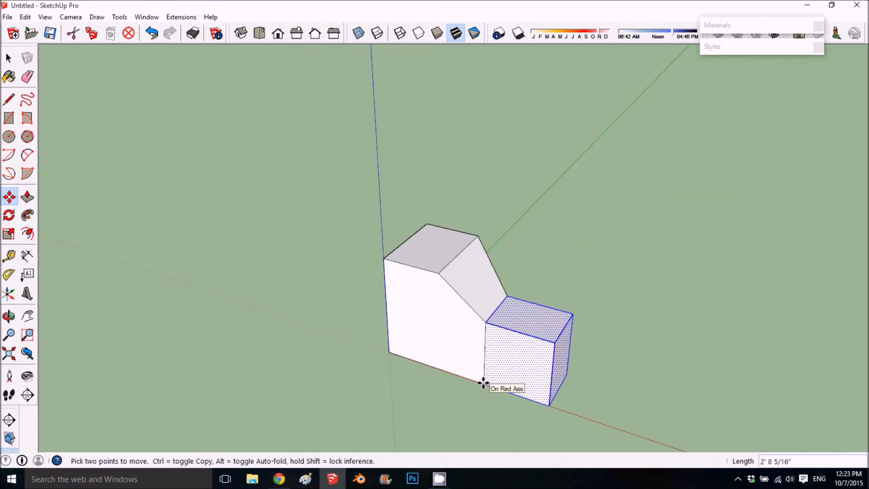
{"action": "key", "text": "Escape"}
{"action": "key", "text": "ctrl+z"}
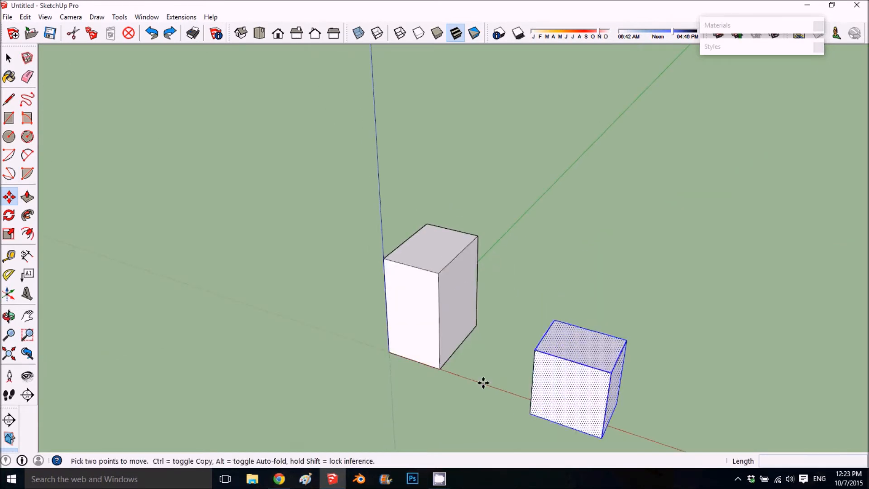
- Make the selected small box a group
{"action": "middle_click_drag", "start_coordinate": [501, 307], "coordinate": [604, 313]}
{"action": "right_click", "coordinate": [604, 312]}
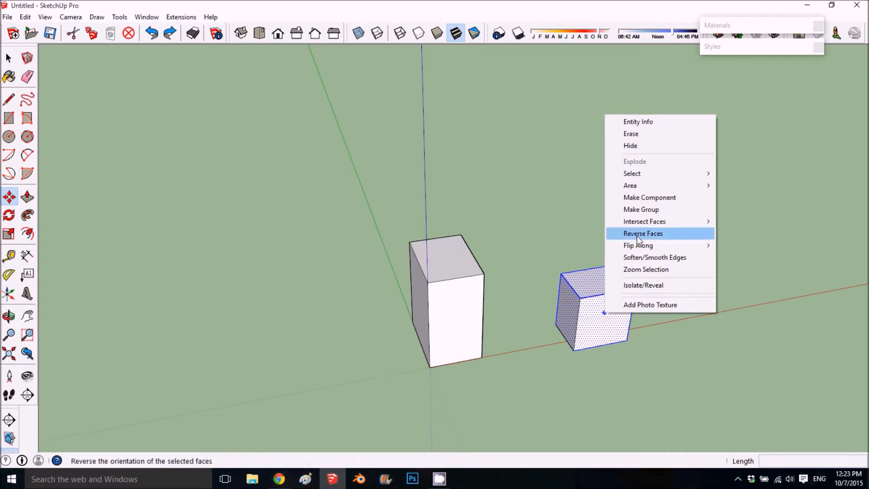
{"action": "left_click", "coordinate": [637, 209]}
- Move the grouped box against the tall box's lower front corner and back away from it
{"action": "middle_click_drag", "start_coordinate": [616, 310], "coordinate": [549, 320]}
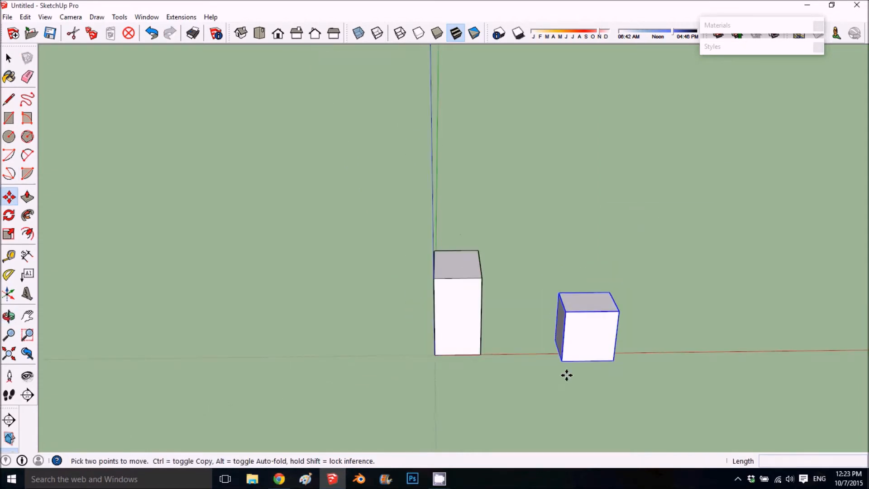
{"action": "scroll", "coordinate": [566, 375], "scroll_direction": "up", "scroll_amount": 2}
{"action": "left_click", "coordinate": [555, 354]}
{"action": "left_click", "coordinate": [439, 341]}
{"action": "left_click", "coordinate": [437, 342]}
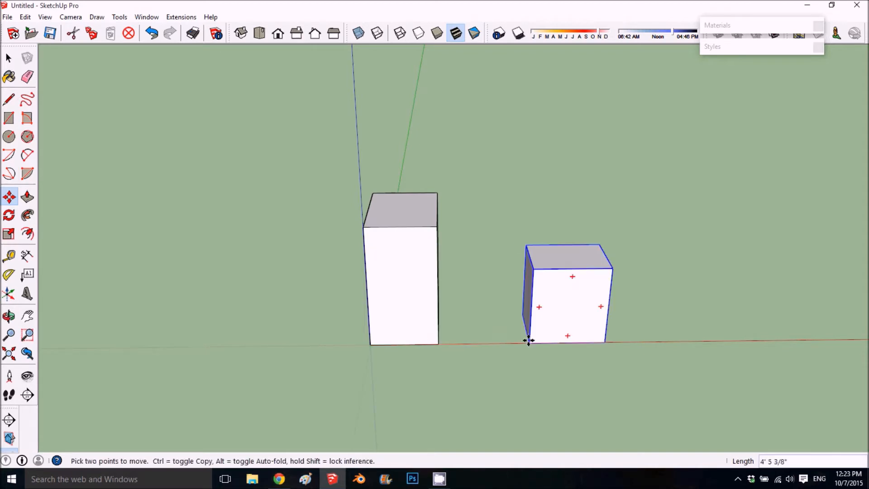
{"action": "left_click", "coordinate": [528, 341]}
- Move the grouped box so its lower front corner snaps onto the tall box's adjacent lower front corner
{"action": "middle_click_drag", "start_coordinate": [553, 330], "coordinate": [279, 359]}
{"action": "middle_click_drag", "start_coordinate": [271, 326], "coordinate": [570, 323]}
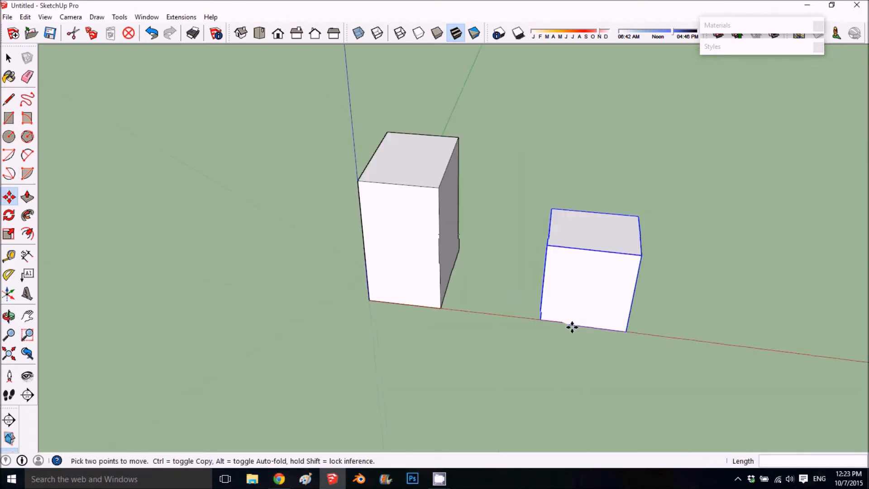
{"action": "left_click", "coordinate": [544, 316]}
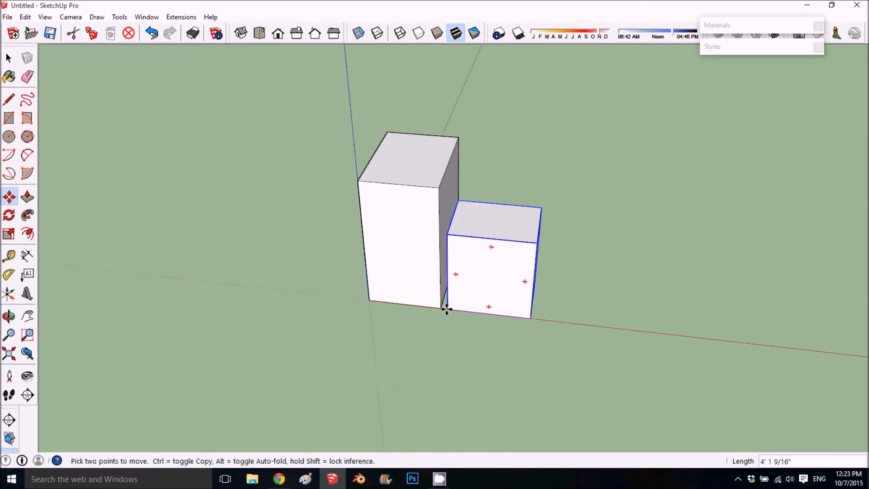
{"action": "left_click", "coordinate": [440, 307]}
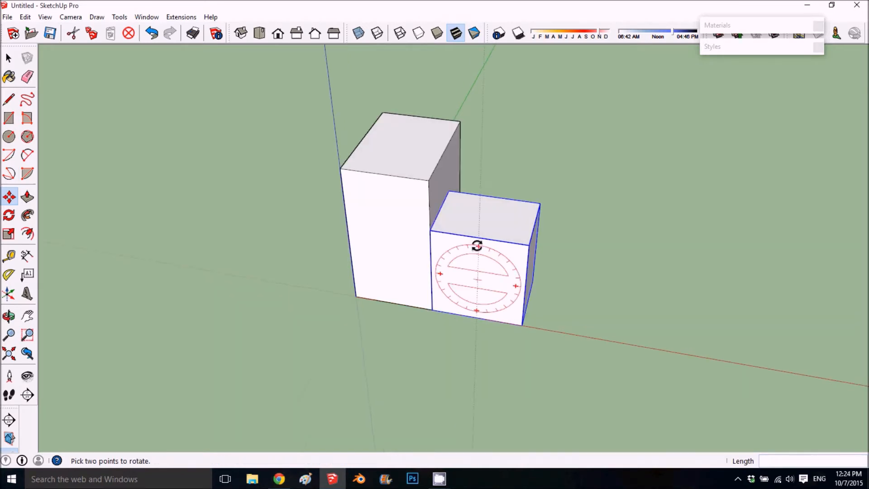
- Rotate the grouped box a quarter turn about its vertical axis, using the Move tool's rotation grips on its top face
{"action": "left_click", "coordinate": [12, 197]}
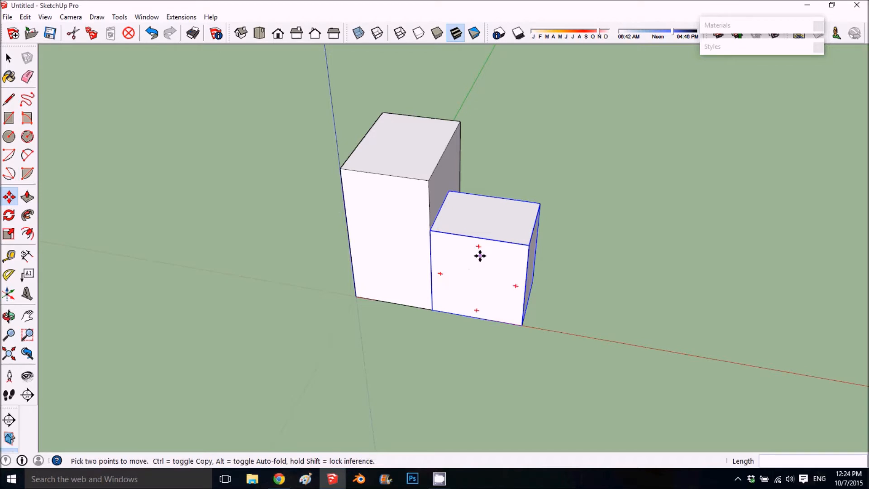
{"action": "key", "text": "q"}
{"action": "key", "text": "m"}
{"action": "key", "text": "q"}
{"action": "key", "text": "m"}
{"action": "key", "text": "q"}
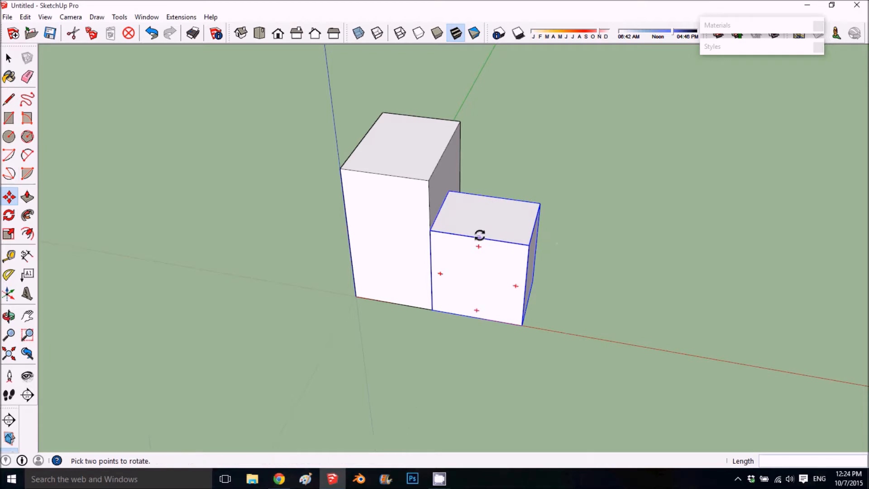
{"action": "key", "text": "m"}
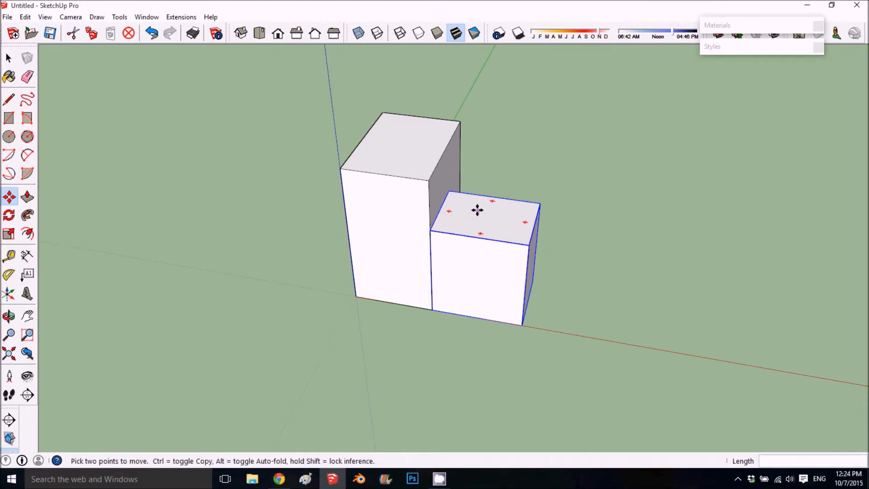
{"action": "key", "text": "q"}
{"action": "left_click", "coordinate": [492, 201]}
{"action": "left_click", "coordinate": [513, 222]}
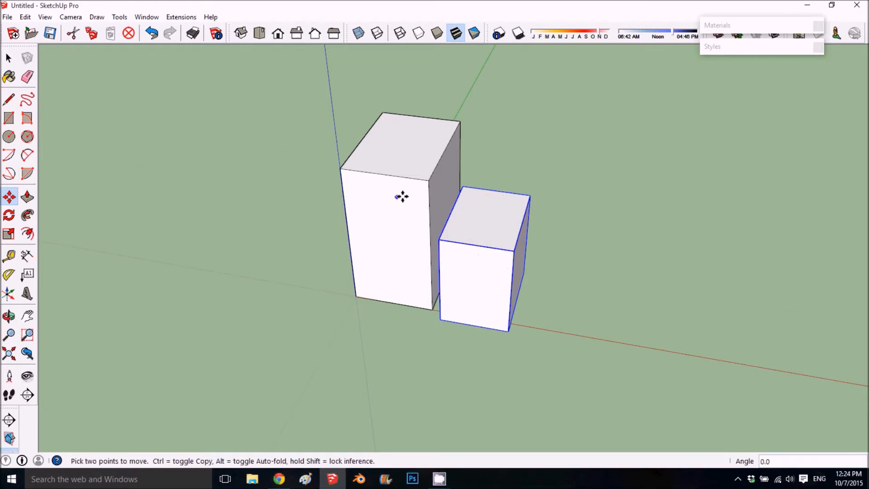
- Open the grouped small box for editing, inspect its contents, and close the group
{"action": "left_click", "coordinate": [9, 58]}
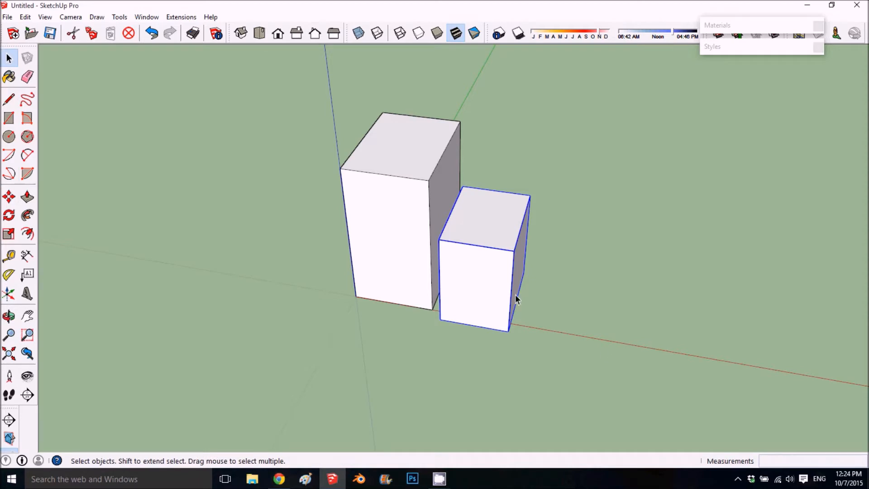
{"action": "double_click", "coordinate": [483, 267]}
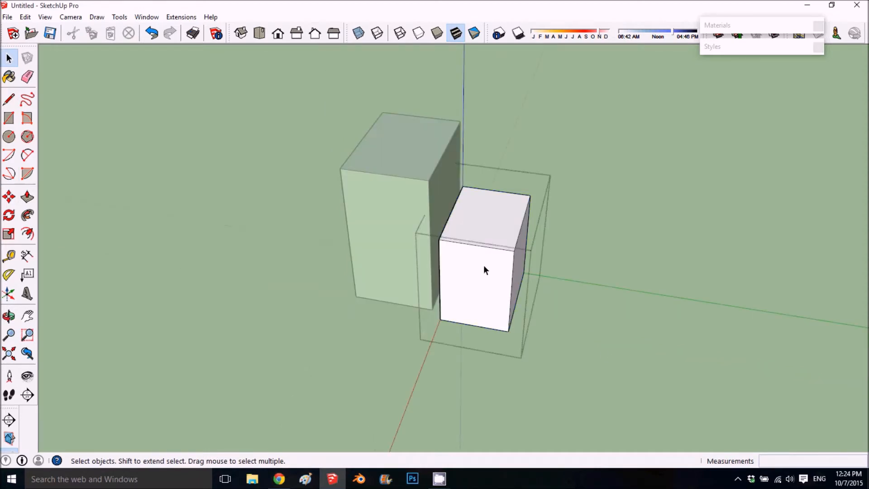
{"action": "middle_click_drag", "start_coordinate": [436, 241], "coordinate": [434, 197]}
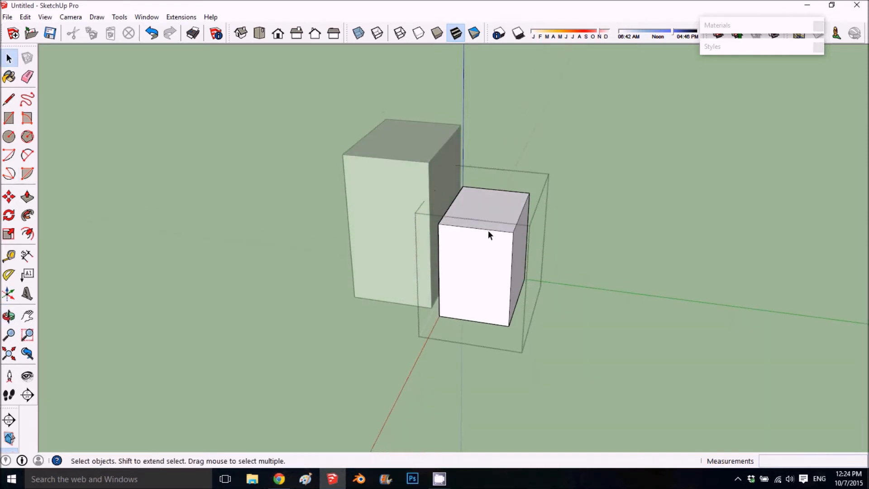
{"action": "left_click", "coordinate": [587, 215]}
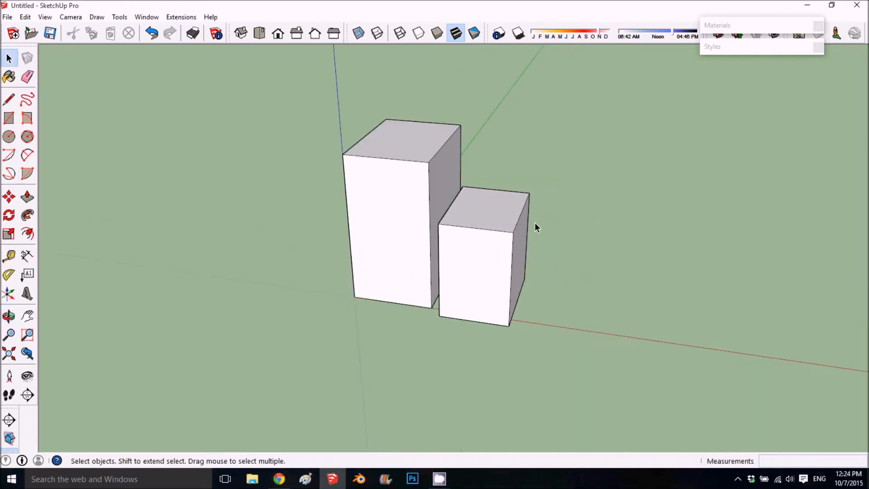
- Reopen the grouped small box for editing with the Edit Group command
{"action": "right_click", "coordinate": [461, 241]}
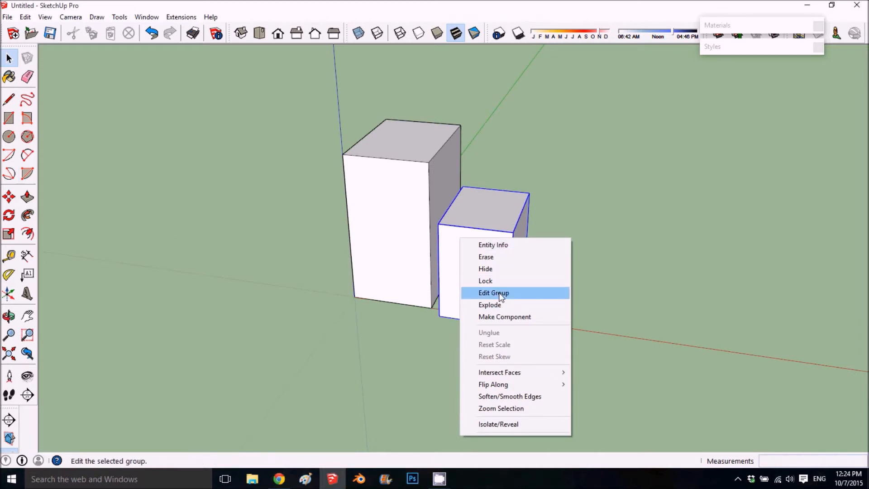
{"action": "left_click", "coordinate": [500, 293]}
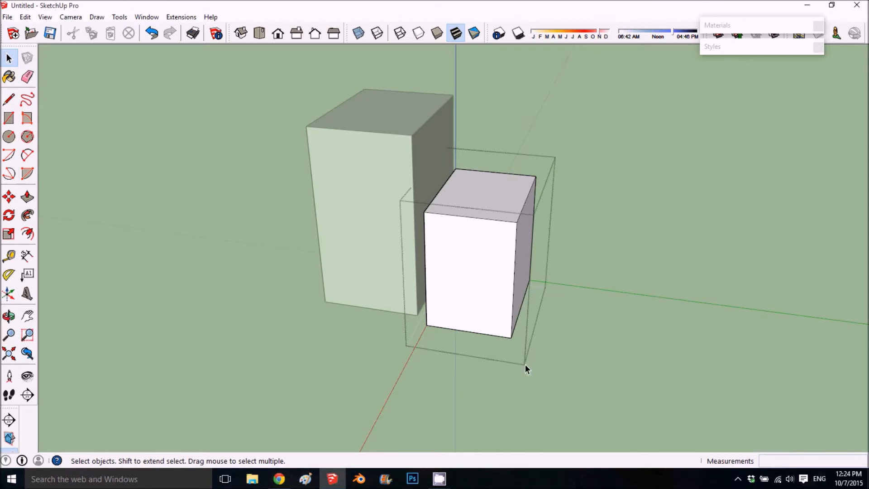
- Close the small box's group and select the grouped box as a single object
{"action": "left_click", "coordinate": [339, 322]}
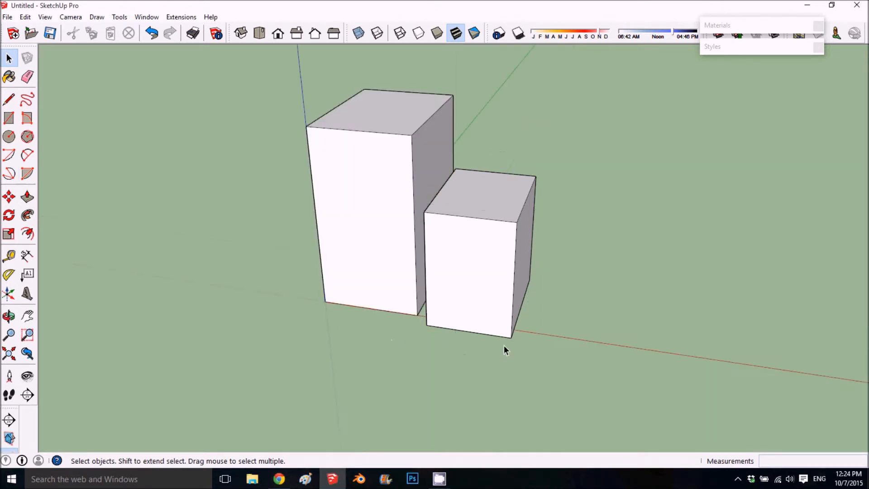
{"action": "middle_click_drag", "start_coordinate": [504, 346], "coordinate": [321, 366]}
{"action": "left_click", "coordinate": [423, 285]}
{"action": "middle_click_drag", "start_coordinate": [375, 268], "coordinate": [524, 238]}
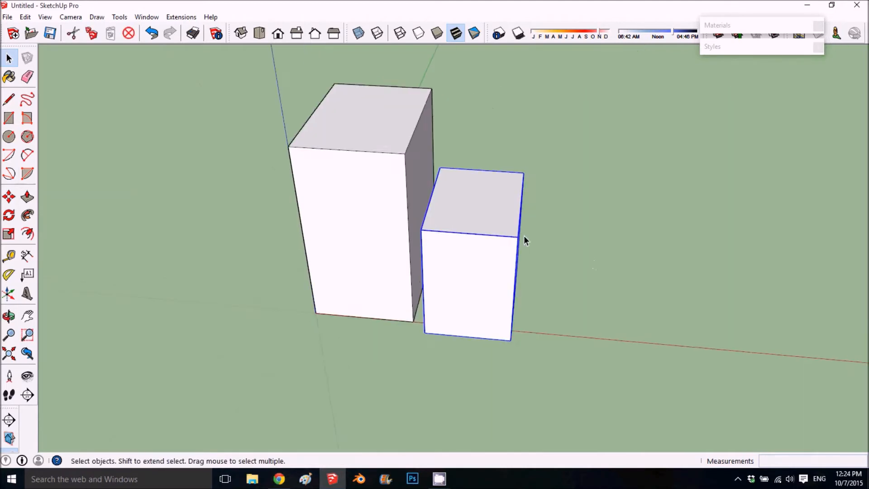
- Open the small box's group, push its top face down about 2' 4 1/8", and close the group
{"action": "double_click", "coordinate": [490, 273]}
{"action": "left_click", "coordinate": [27, 196]}
{"action": "left_click_drag", "start_coordinate": [468, 193], "coordinate": [462, 253]}
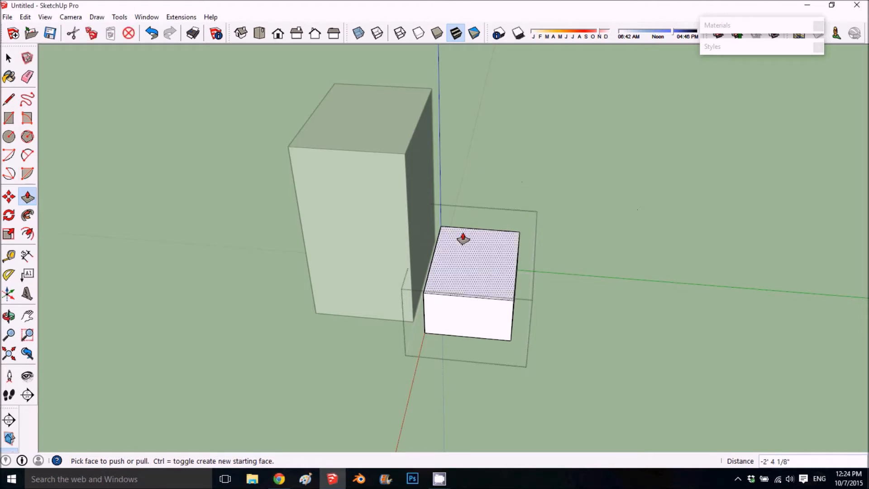
{"action": "left_click", "coordinate": [9, 58]}
{"action": "left_click", "coordinate": [247, 317]}
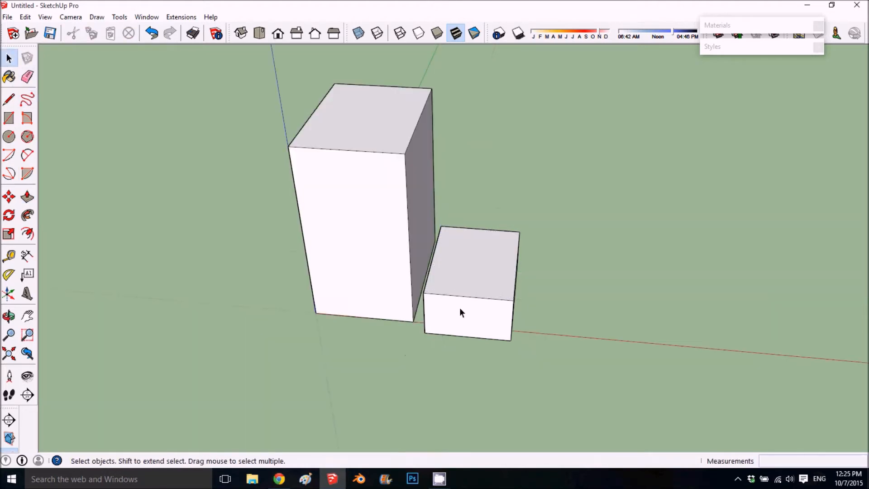
- Select the shortened box group, view it beside the tall box, and activate the Move tool
{"action": "left_click", "coordinate": [453, 307]}
{"action": "middle_click_drag", "start_coordinate": [426, 252], "coordinate": [56, 195]}
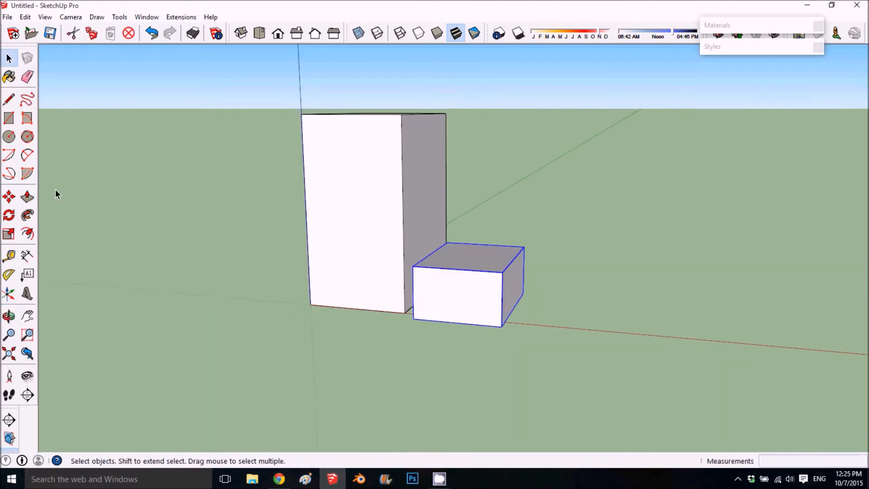
{"action": "left_click", "coordinate": [8, 196]}
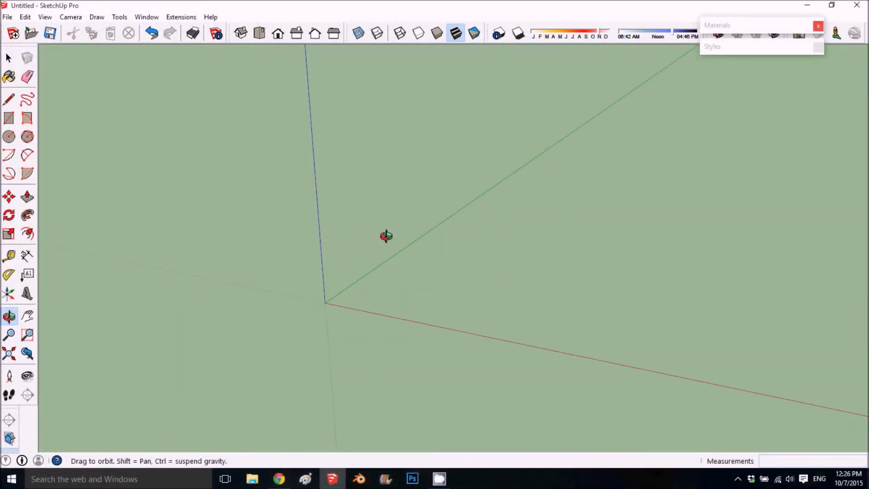
- Draw a narrow ground rectangle from the origin, with its long side along the green axis
{"action": "left_click_drag", "start_coordinate": [386, 234], "coordinate": [383, 201]}
{"action": "key", "text": "space"}
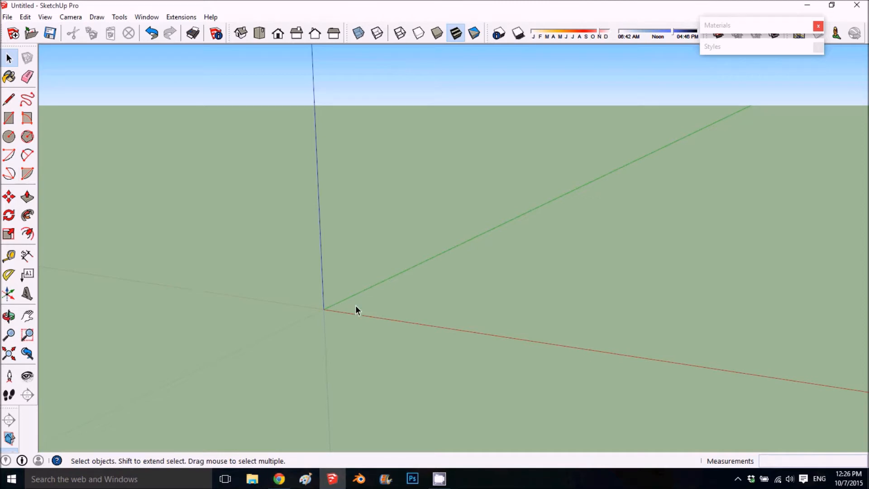
{"action": "left_click", "coordinate": [9, 117]}
{"action": "middle_click_drag", "start_coordinate": [523, 283], "coordinate": [381, 308]}
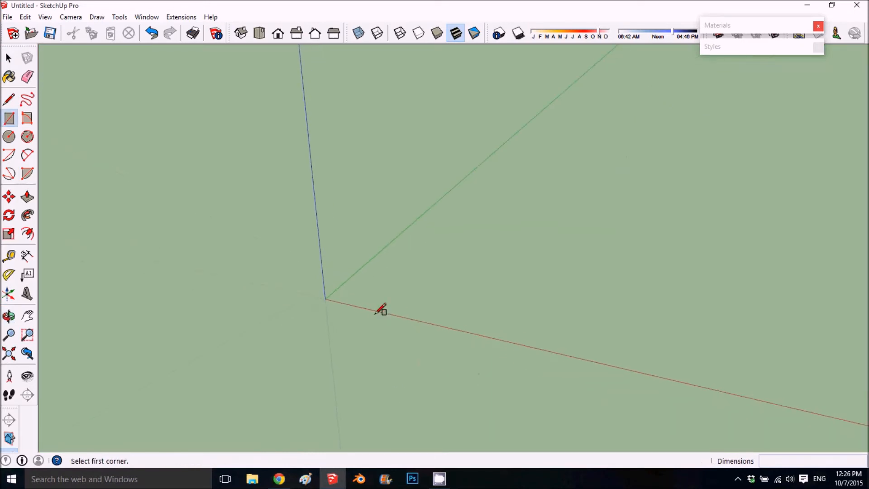
{"action": "left_click", "coordinate": [325, 298]}
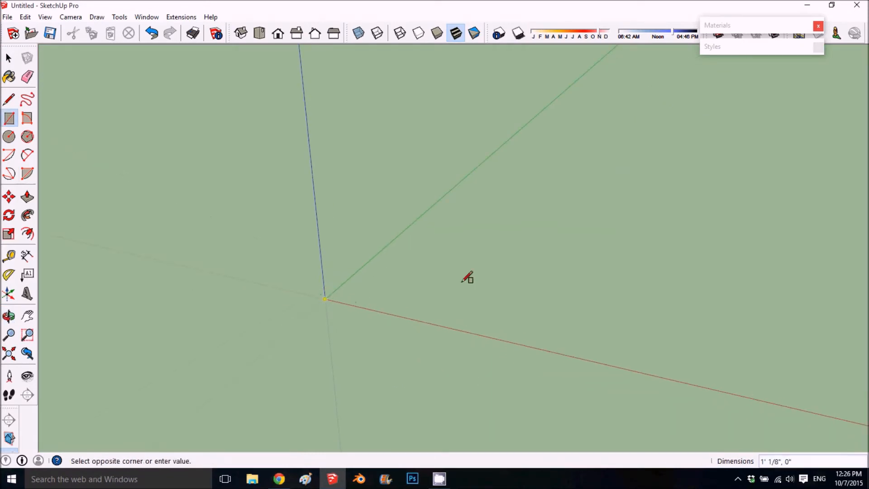
{"action": "left_click", "coordinate": [538, 209]}
{"action": "middle_click_drag", "start_coordinate": [543, 213], "coordinate": [566, 321]}
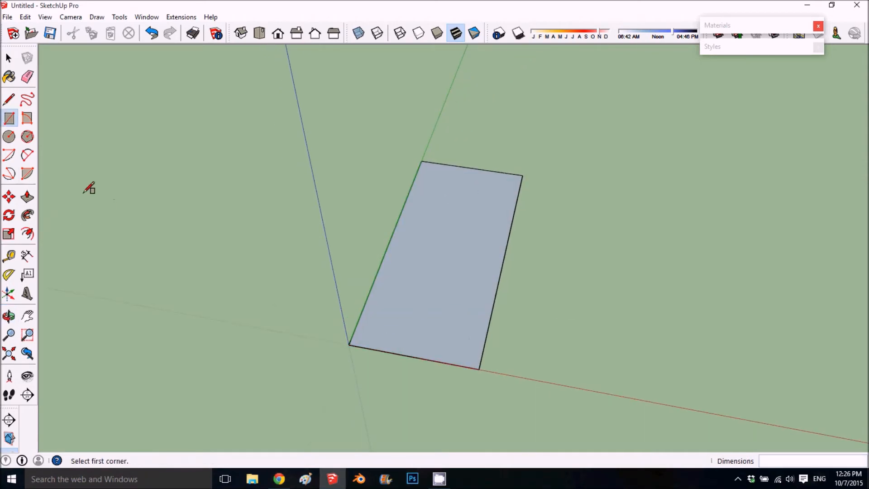
- Offset the rectangle's outline inward about 2 11/16" and delete the inner face to leave a thin frame
{"action": "left_click", "coordinate": [35, 232]}
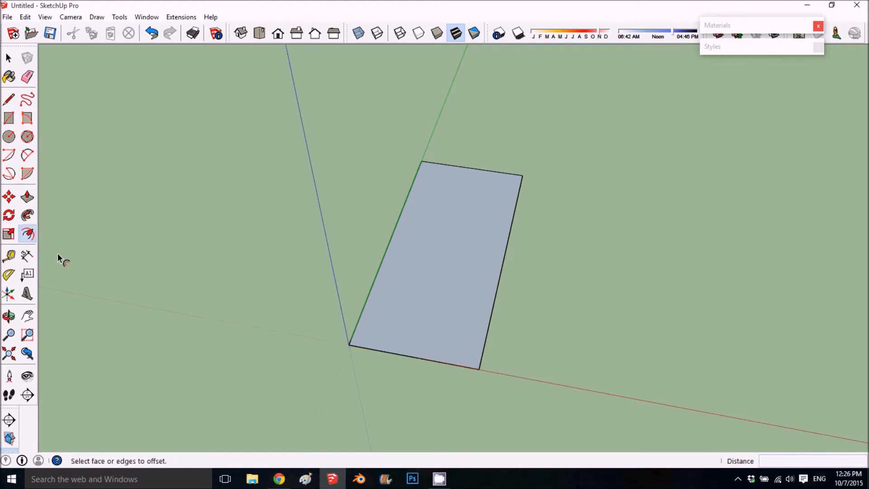
{"action": "left_click", "coordinate": [375, 313]}
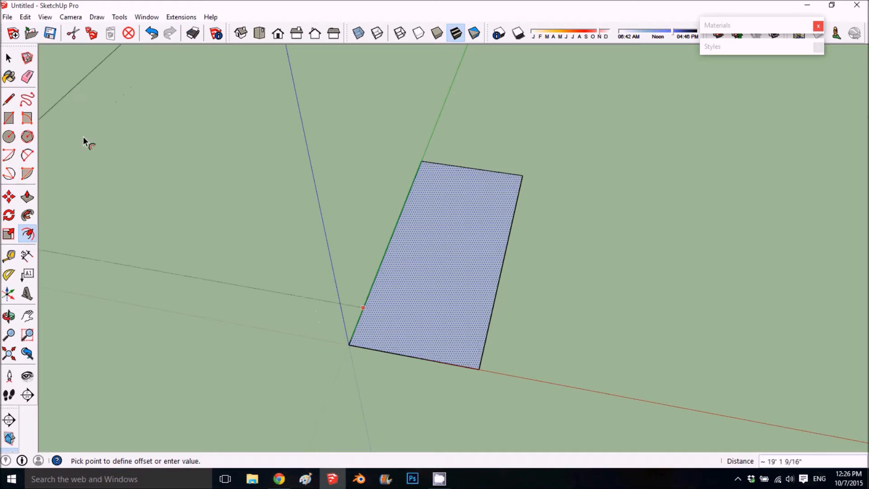
{"action": "left_click", "coordinate": [370, 307]}
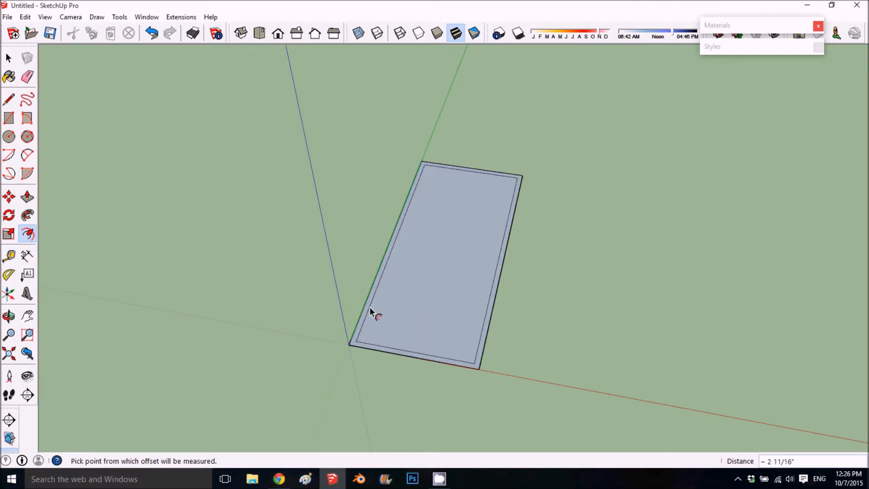
{"action": "left_click", "coordinate": [9, 58]}
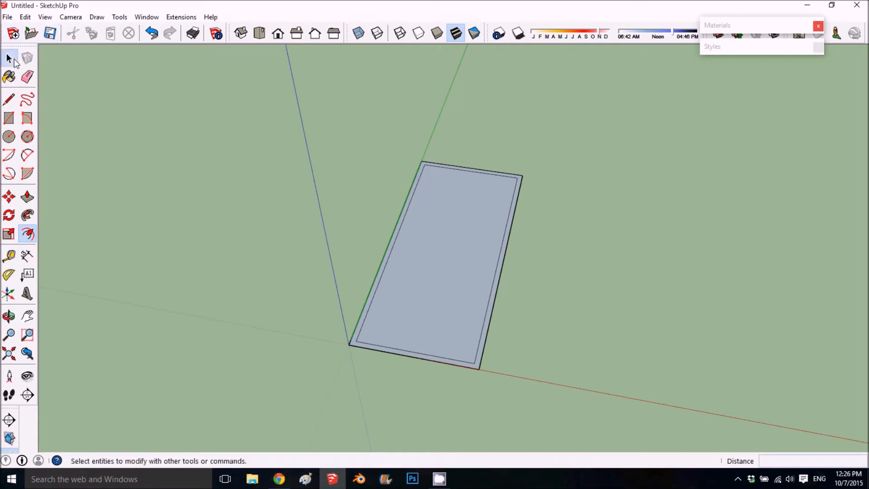
{"action": "left_click", "coordinate": [454, 232]}
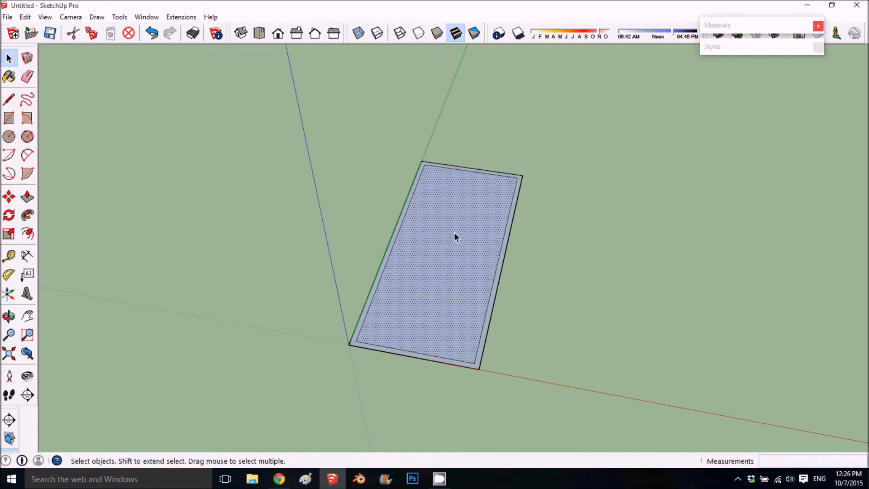
{"action": "key", "text": "Delete"}
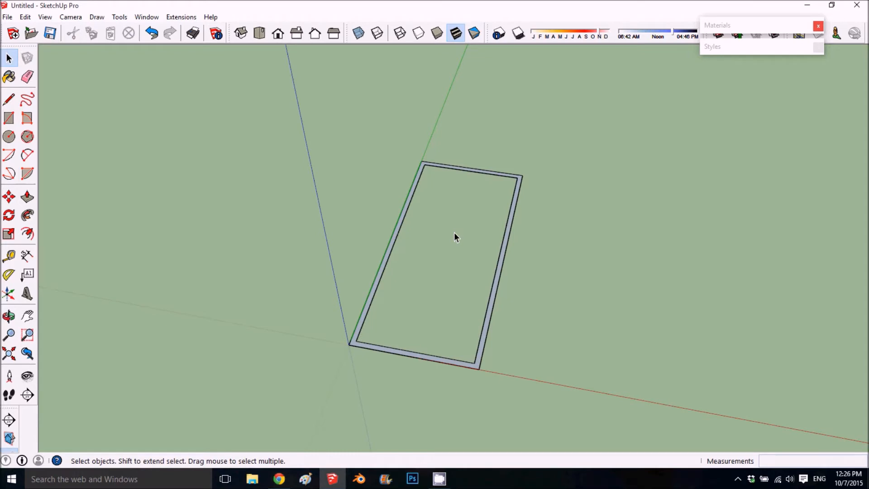
- Extrude the thin frame face upward about 7 3/16" with Push/Pull
{"action": "left_click", "coordinate": [27, 196]}
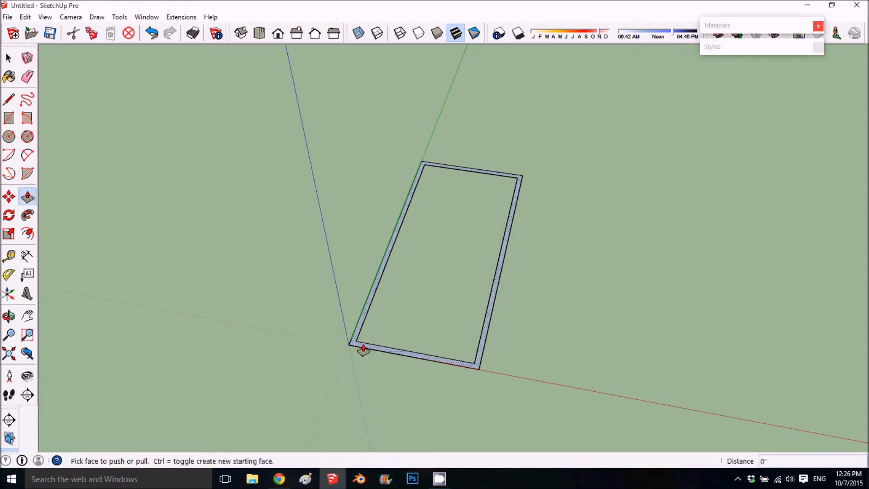
{"action": "left_click", "coordinate": [360, 345]}
{"action": "left_click", "coordinate": [361, 341]}
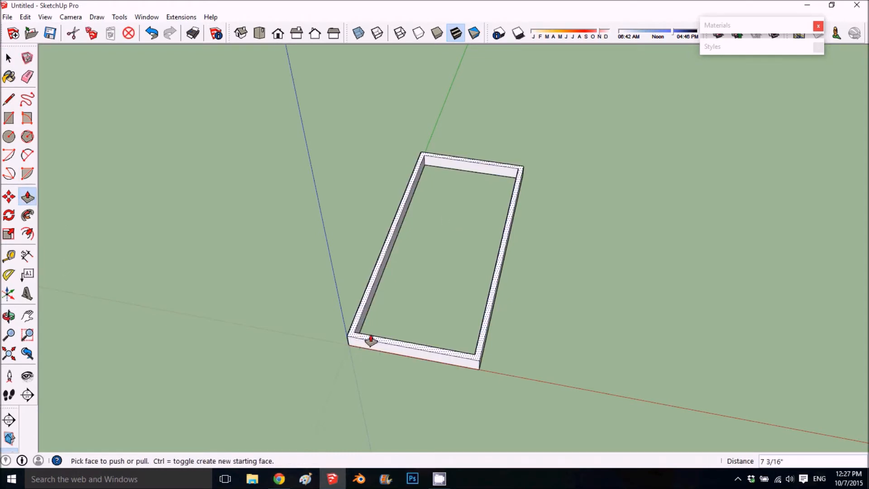
{"action": "key", "text": "space"}
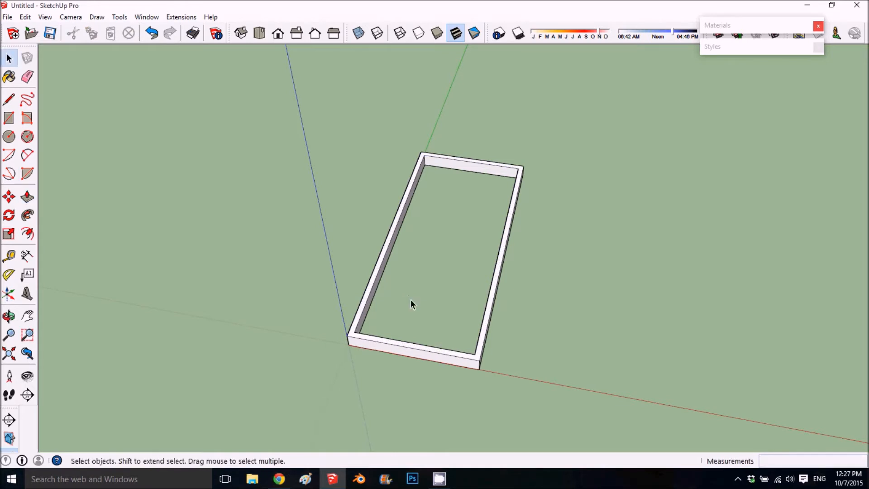
- Select all connected geometry of the extruded frame and start making it a component
{"action": "middle_click_drag", "start_coordinate": [405, 343], "coordinate": [467, 357]}
{"action": "triple_click", "coordinate": [467, 358]}
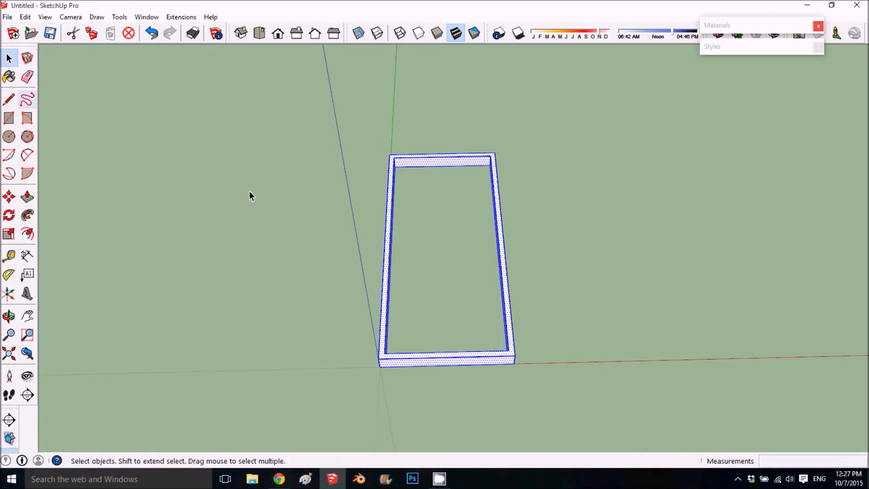
{"action": "right_click", "coordinate": [384, 129]}
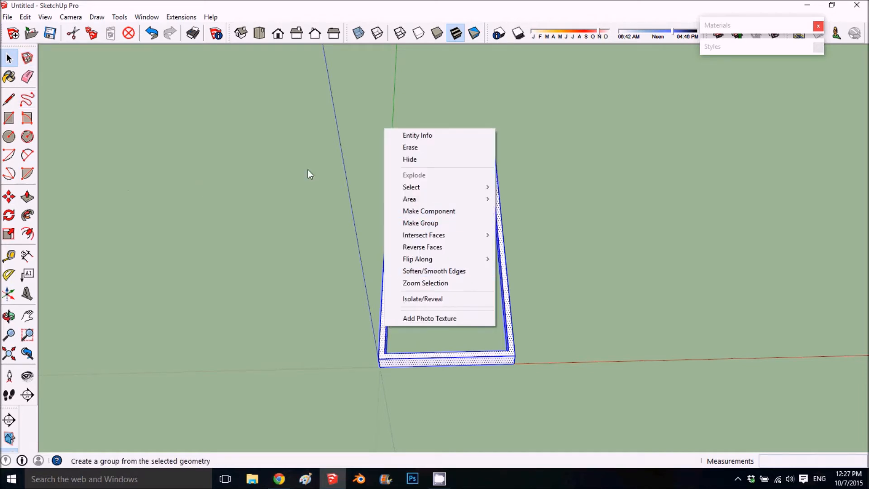
{"action": "left_click", "coordinate": [418, 207]}
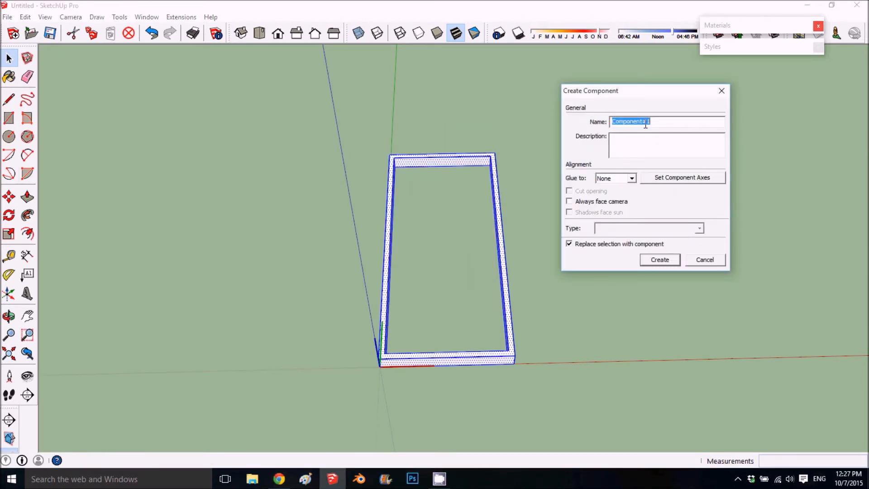
- Name the new component Window and enter 100*200 as its description
{"action": "type", "text": "window"}
{"action": "left_click_drag", "start_coordinate": [617, 122], "coordinate": [611, 123]}
{"action": "type", "text": "Wi"}
{"action": "left_click", "coordinate": [623, 143]}
{"action": "type", "text": "100x"}
{"action": "type", "text": "200"}
- Set the component to glue to Any surface with Cut opening enabled, and create it
{"action": "left_click", "coordinate": [631, 178]}
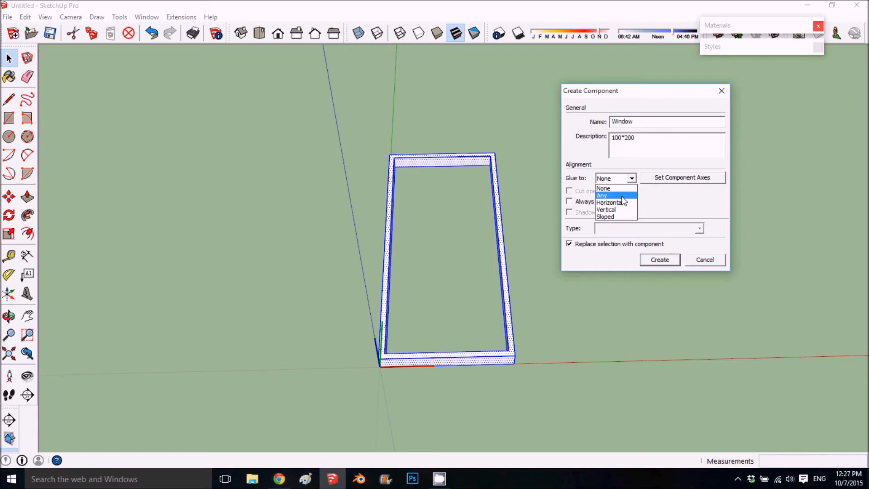
{"action": "left_click", "coordinate": [622, 196]}
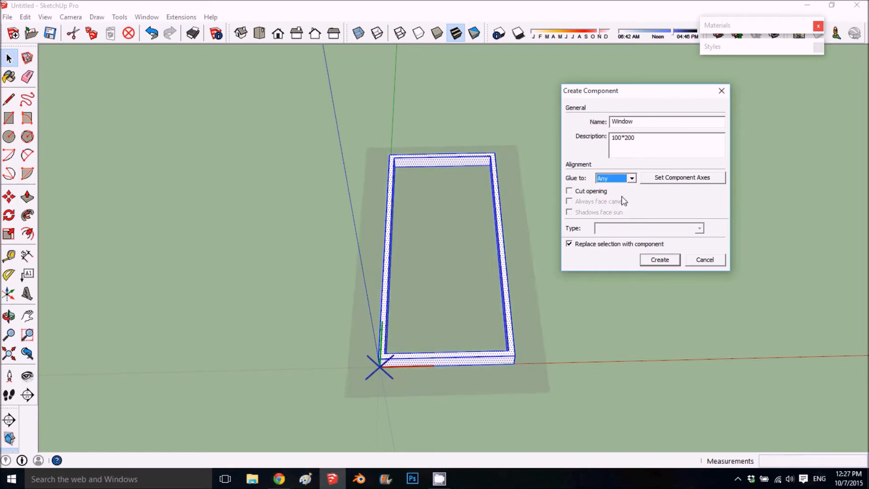
{"action": "left_click", "coordinate": [569, 192]}
{"action": "left_click", "coordinate": [673, 256]}
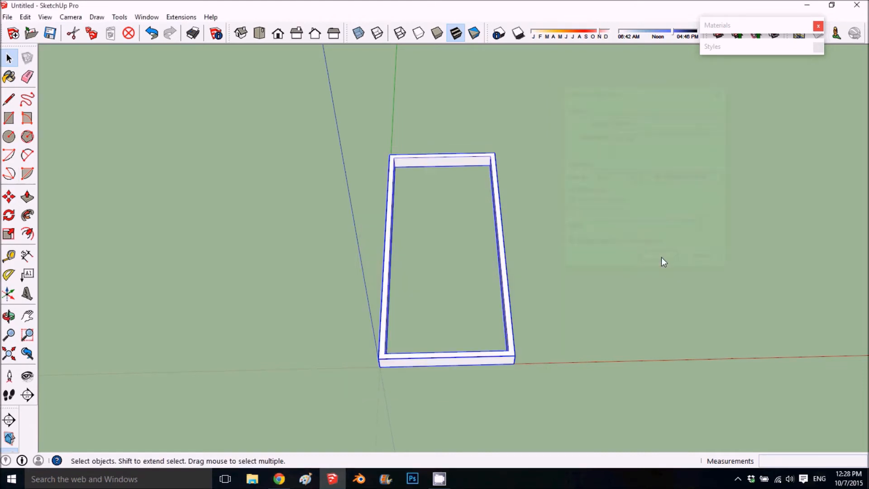
- Copy the Window component about 7' 9 7/16" along the red axis, starting from its corner at the origin
{"action": "middle_click_drag", "start_coordinate": [483, 307], "coordinate": [353, 245]}
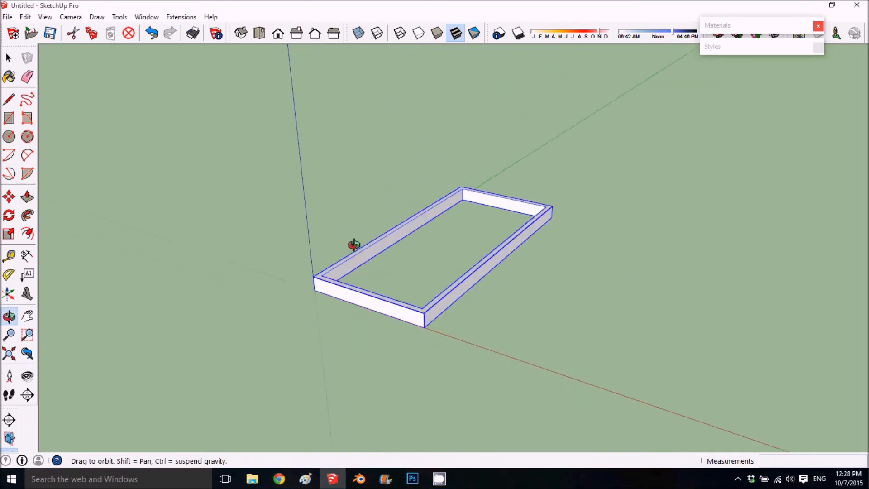
{"action": "middle_click_drag", "start_coordinate": [447, 290], "coordinate": [468, 318]}
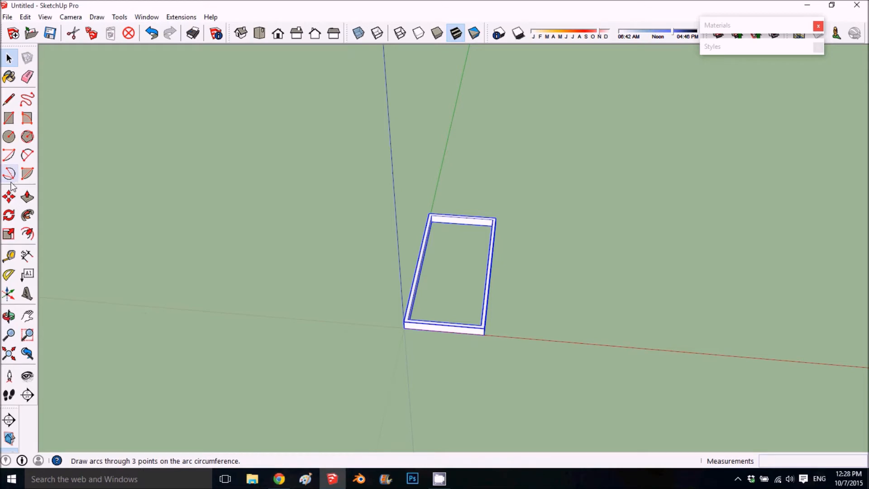
{"action": "left_click", "coordinate": [8, 196]}
{"action": "left_click", "coordinate": [405, 329]}
{"action": "key", "text": "ctrl"}
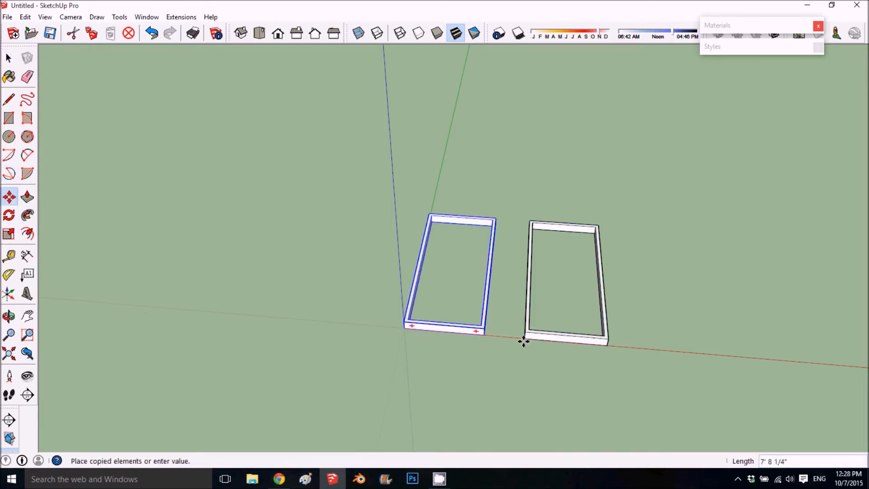
{"action": "left_click", "coordinate": [525, 340]}
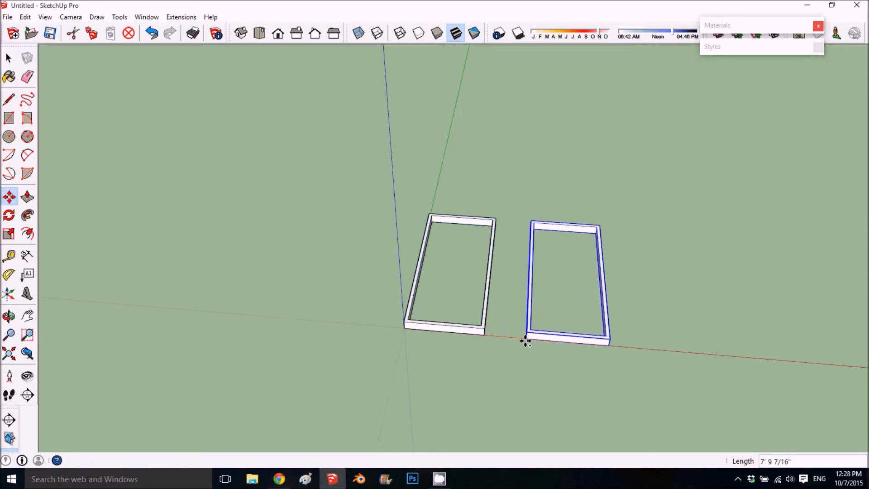
{"action": "scroll", "coordinate": [519, 337], "scroll_direction": "up", "scroll_amount": 2}
{"action": "key", "text": "space"}
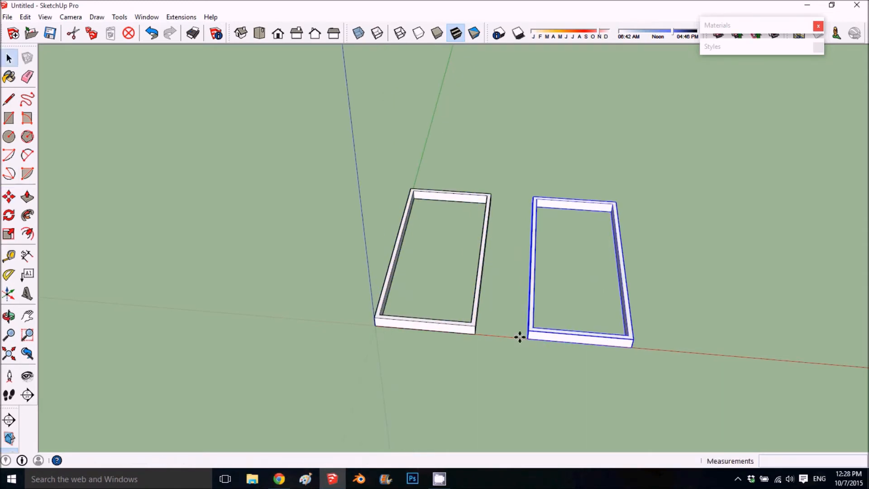
- Open the original Window component at the origin for editing
{"action": "left_click", "coordinate": [471, 324]}
{"action": "middle_click_drag", "start_coordinate": [471, 324], "coordinate": [482, 342]}
{"action": "scroll", "coordinate": [428, 317], "scroll_direction": "up", "scroll_amount": 4}
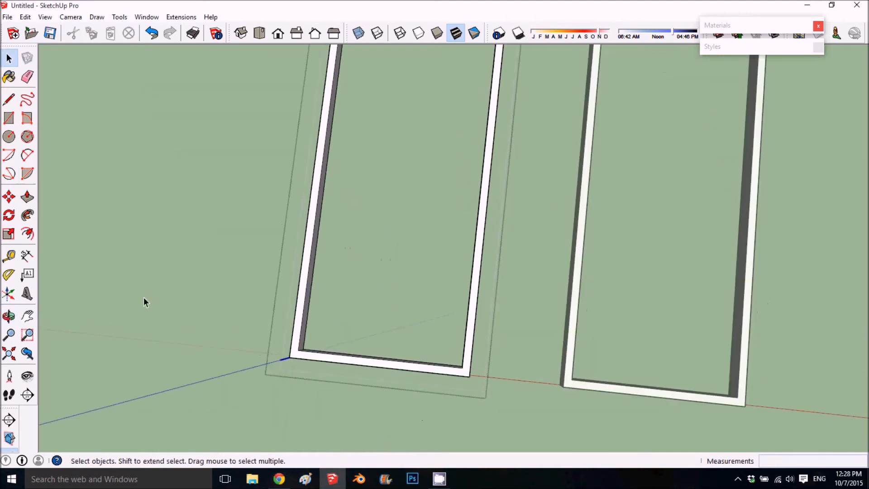
- Try to push the inner face of the frame's long side at the origin inward about 1' 9 7/16"
{"action": "left_click", "coordinate": [28, 196]}
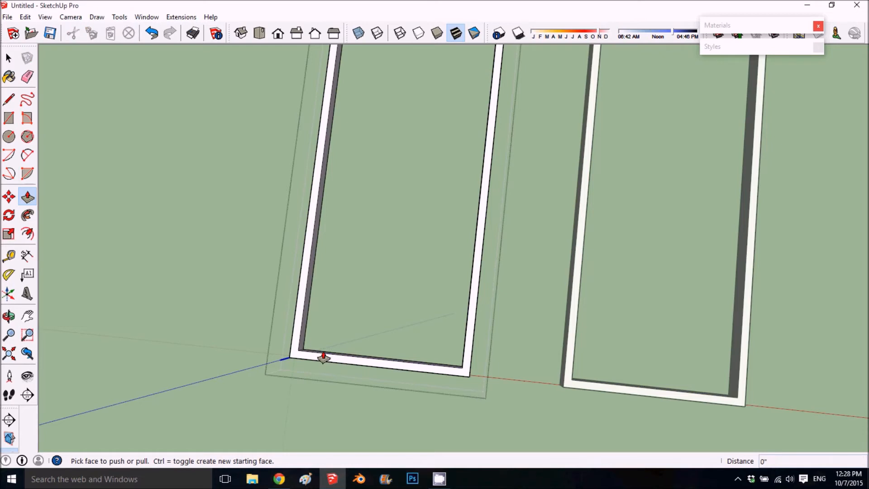
{"action": "left_click_drag", "start_coordinate": [302, 322], "coordinate": [374, 306]}
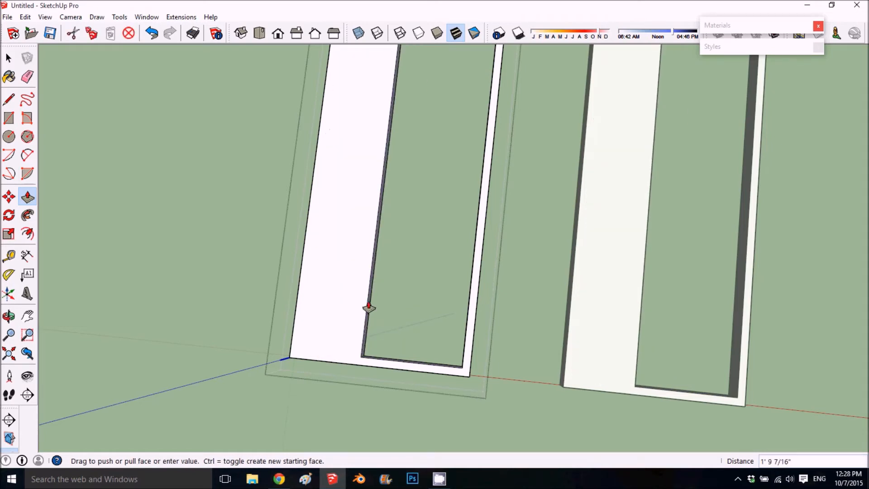
{"action": "key", "text": "Escape"}
{"action": "scroll", "coordinate": [423, 359], "scroll_direction": "down", "scroll_amount": 5}
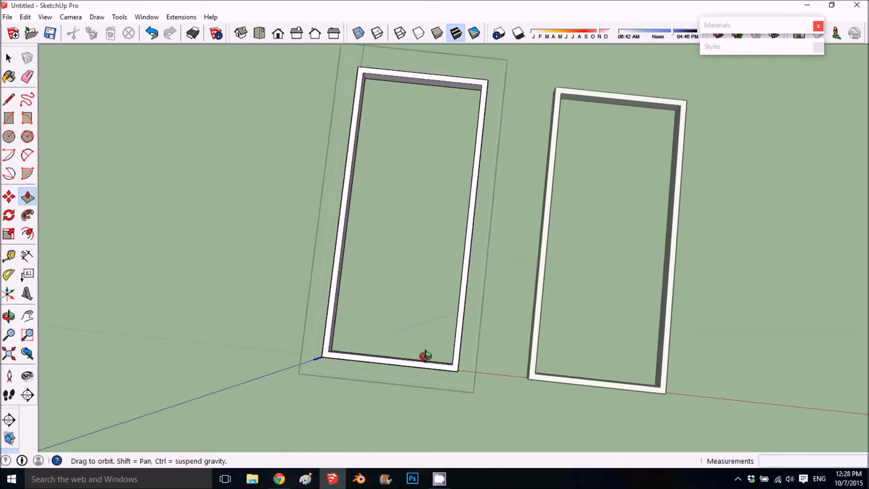
{"action": "key", "text": "space"}
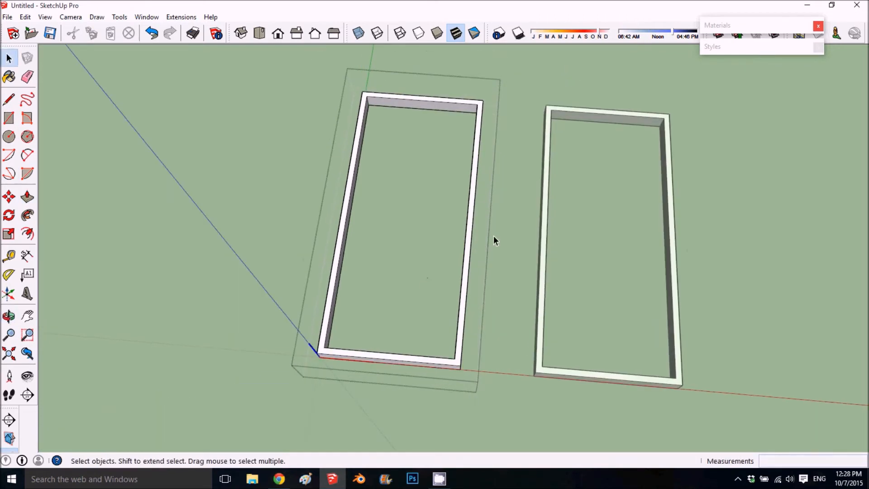
- Leave component editing and delete the copied Window component, keeping only the original at the origin
{"action": "left_click", "coordinate": [500, 236]}
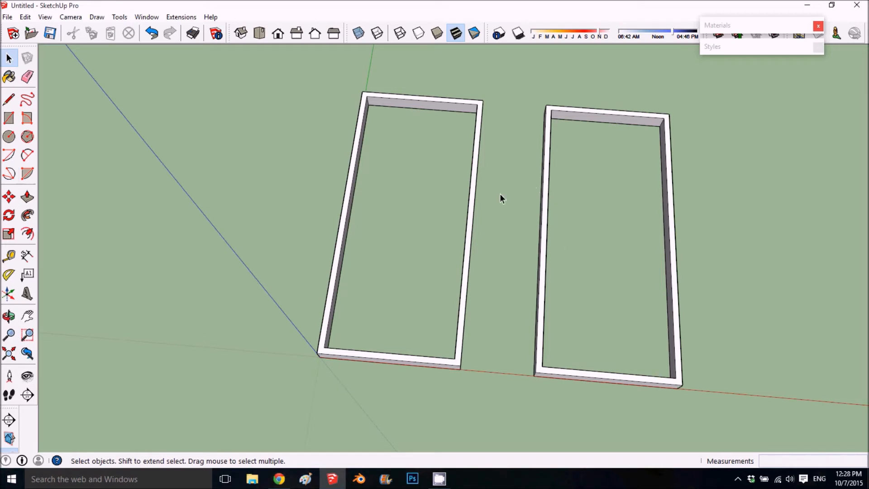
{"action": "left_click", "coordinate": [404, 358]}
{"action": "double_click", "coordinate": [403, 355]}
{"action": "middle_click_drag", "start_coordinate": [395, 306], "coordinate": [393, 264]}
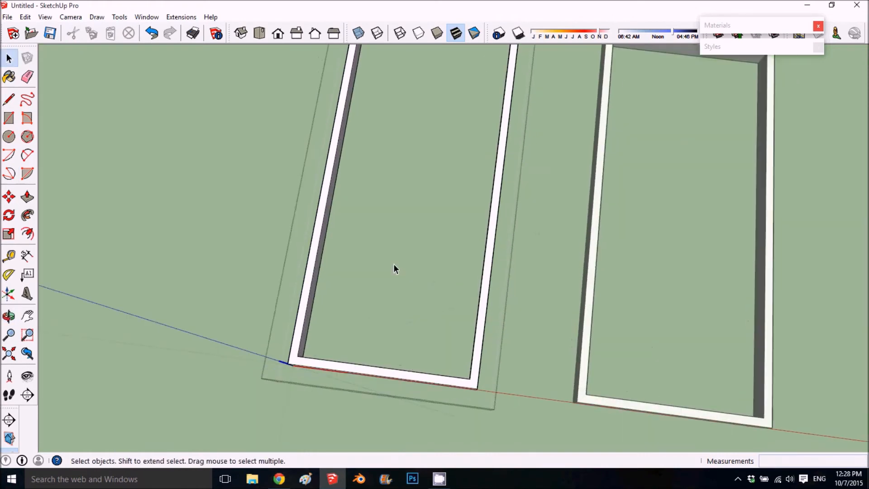
{"action": "scroll", "coordinate": [386, 263], "scroll_direction": "down", "scroll_amount": 5}
{"action": "left_click", "coordinate": [572, 205]}
{"action": "left_click", "coordinate": [556, 192]}
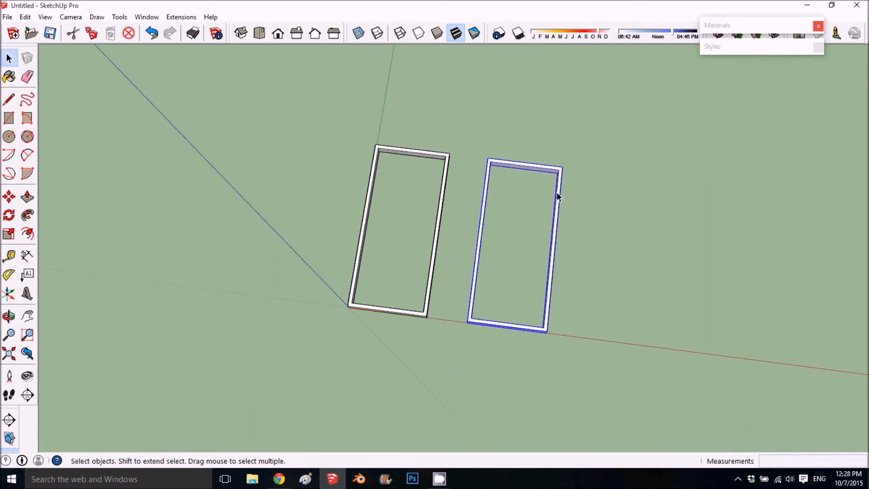
{"action": "key", "text": "Delete"}
- Open the remaining Window component for editing and draw a rectangle from the frame's inner corner near the origin to the midpoint of the far short side
{"action": "scroll", "coordinate": [408, 189], "scroll_direction": "up", "scroll_amount": 3}
{"action": "double_click", "coordinate": [397, 125]}
{"action": "scroll", "coordinate": [397, 129], "scroll_direction": "down", "scroll_amount": 2}
{"action": "scroll", "coordinate": [415, 224], "scroll_direction": "up", "scroll_amount": 3}
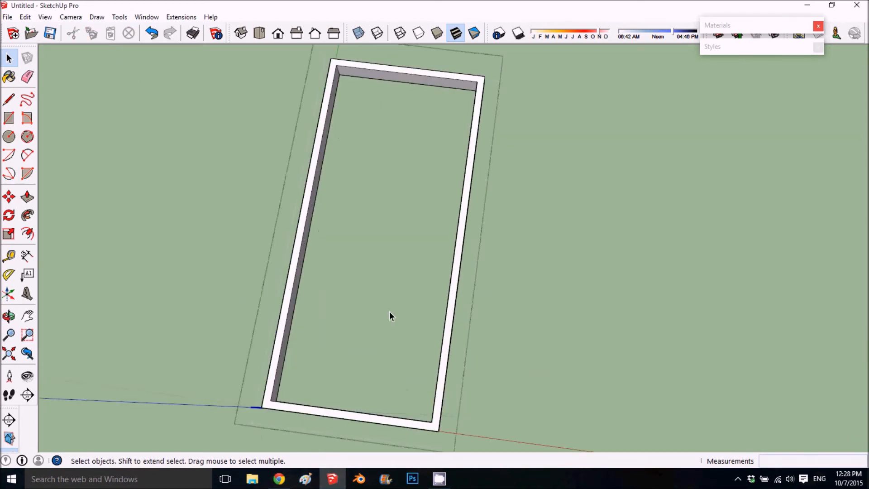
{"action": "left_click", "coordinate": [8, 118]}
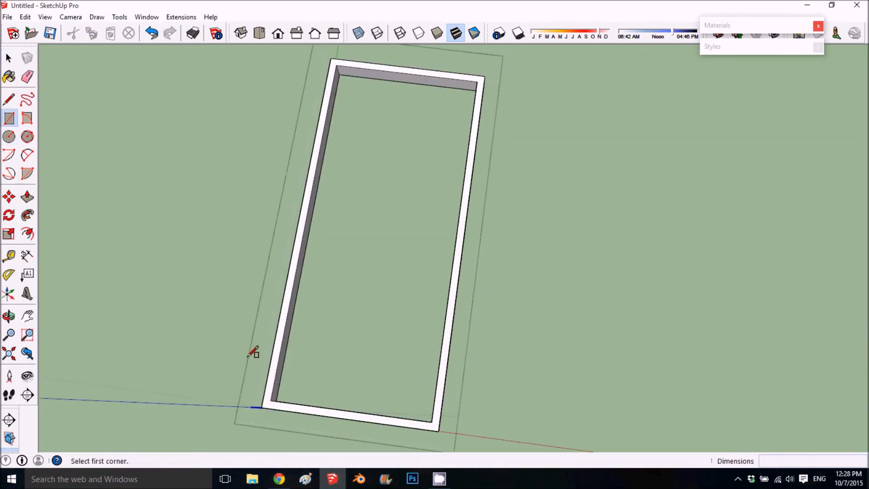
{"action": "scroll", "coordinate": [300, 399], "scroll_direction": "up", "scroll_amount": 1}
{"action": "left_click", "coordinate": [280, 395]}
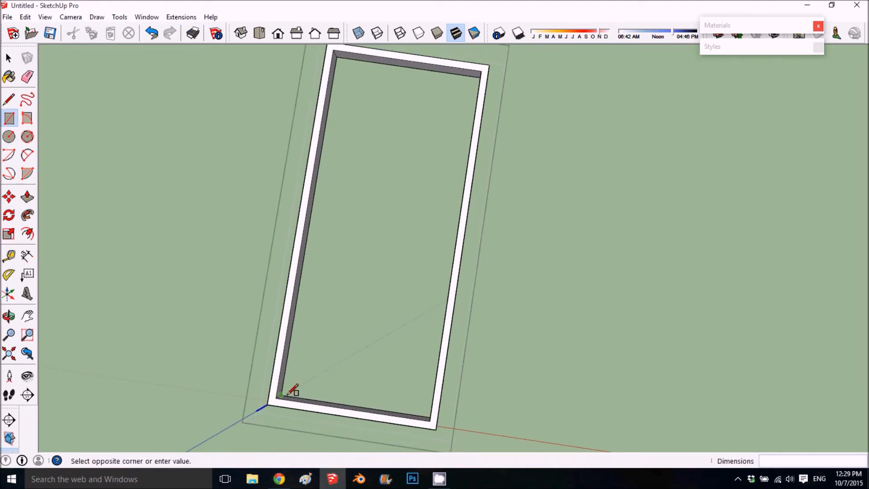
{"action": "left_click", "coordinate": [409, 66]}
- Delete the half of the opening's face farther from the origin, keeping the half next to the origin
{"action": "key", "text": "space"}
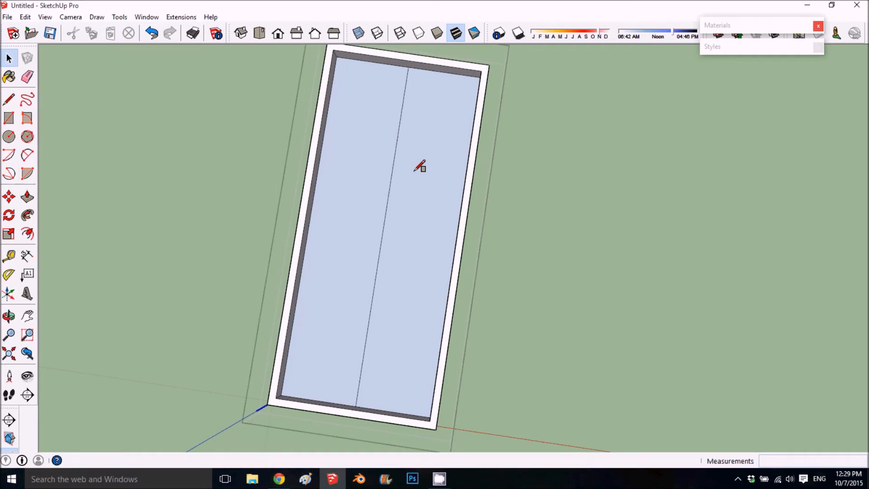
{"action": "left_click", "coordinate": [420, 167]}
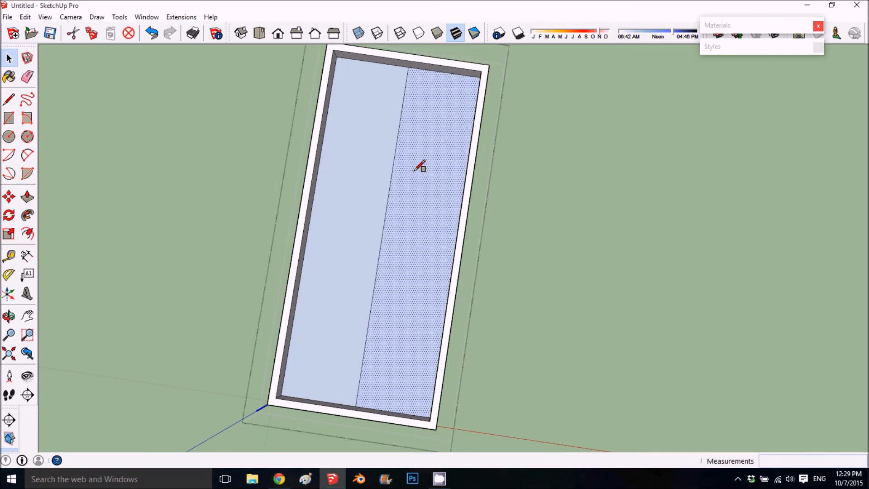
{"action": "key", "text": "Delete"}
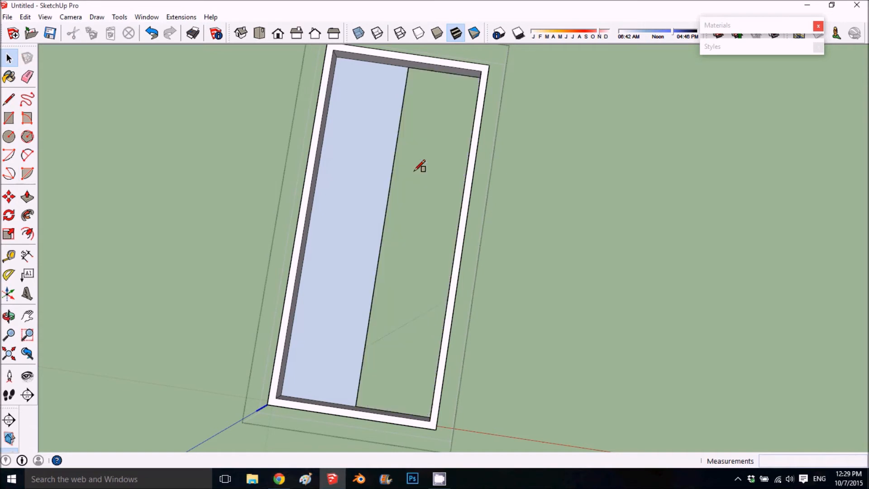
- Make the remaining half face a component glued to Any with Cut opening and Replace selection with component enabled
{"action": "left_click", "coordinate": [385, 159]}
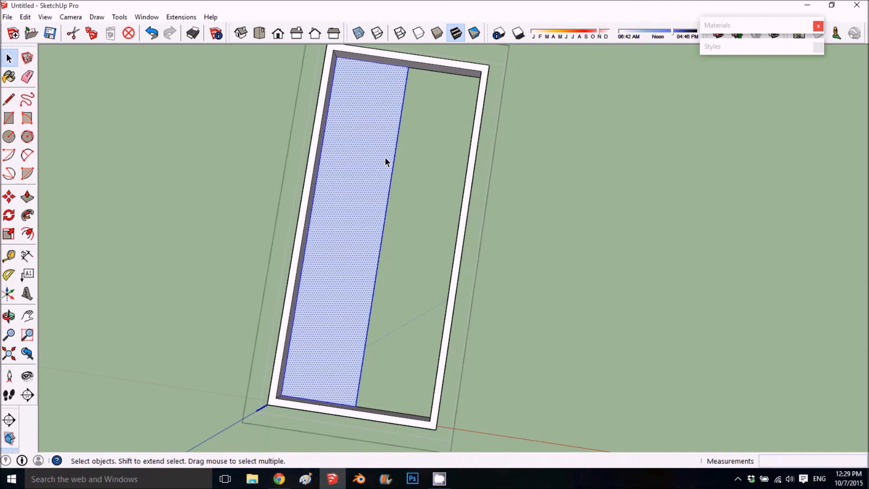
{"action": "right_click", "coordinate": [385, 158]}
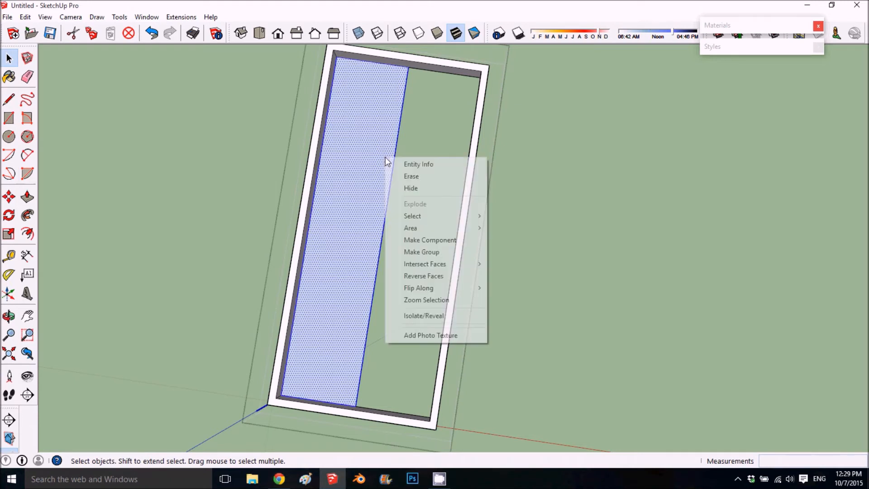
{"action": "left_click", "coordinate": [436, 241]}
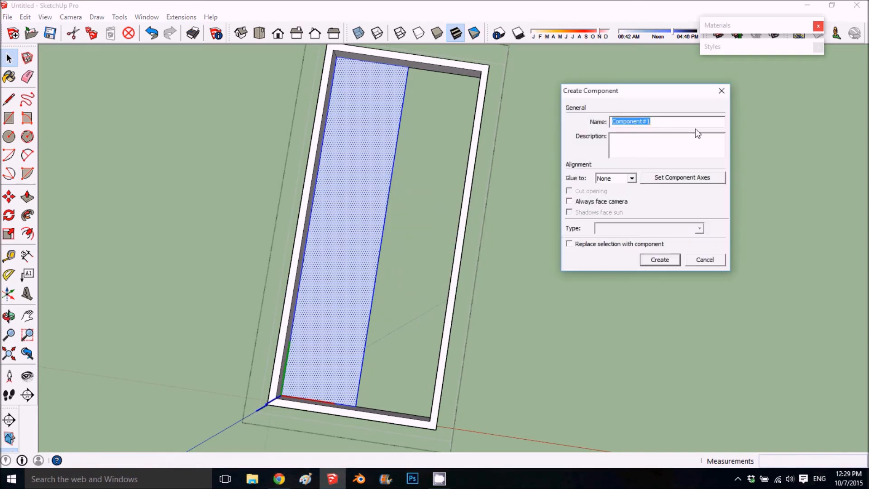
{"action": "left_click", "coordinate": [620, 177]}
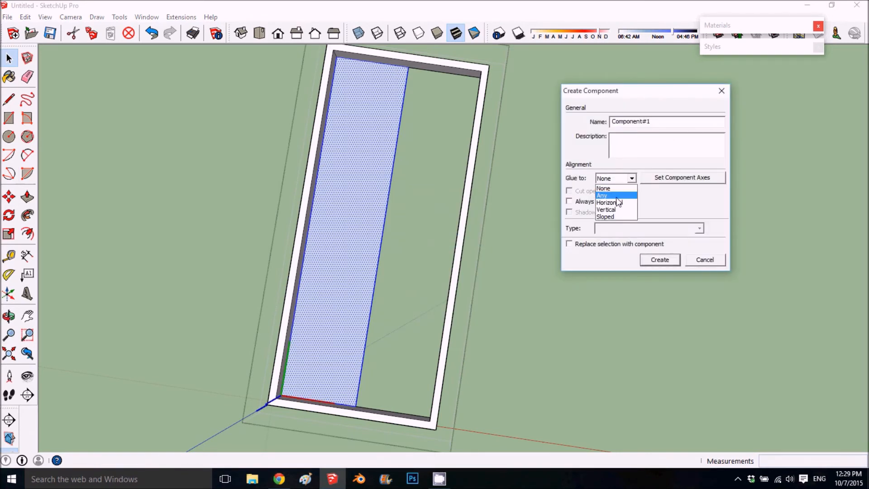
{"action": "left_click", "coordinate": [616, 196]}
{"action": "left_click", "coordinate": [570, 192]}
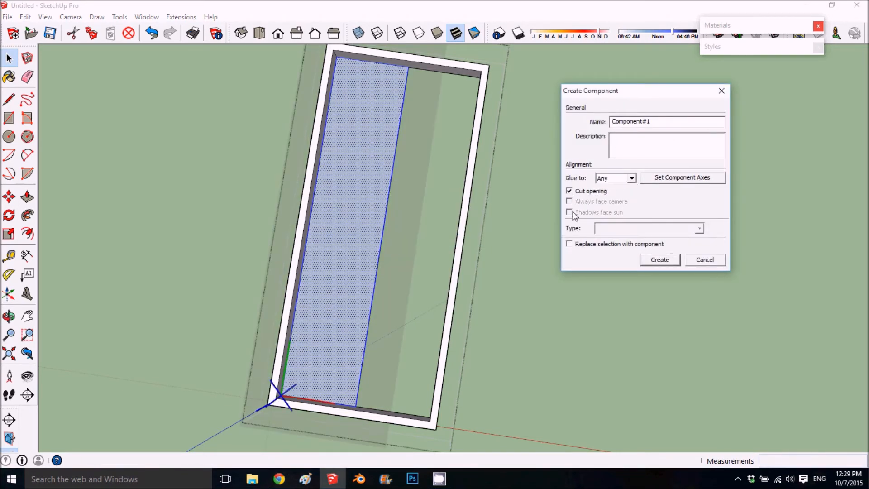
{"action": "left_click", "coordinate": [569, 244]}
{"action": "left_click_drag", "start_coordinate": [662, 124], "coordinate": [593, 130]}
{"action": "left_click", "coordinate": [660, 260]}
- Open the new half-face component, offset its outline inward to form a narrow border, and delete the inner face
{"action": "middle_click_drag", "start_coordinate": [427, 226], "coordinate": [351, 232]}
{"action": "scroll", "coordinate": [351, 233], "scroll_direction": "up", "scroll_amount": 4}
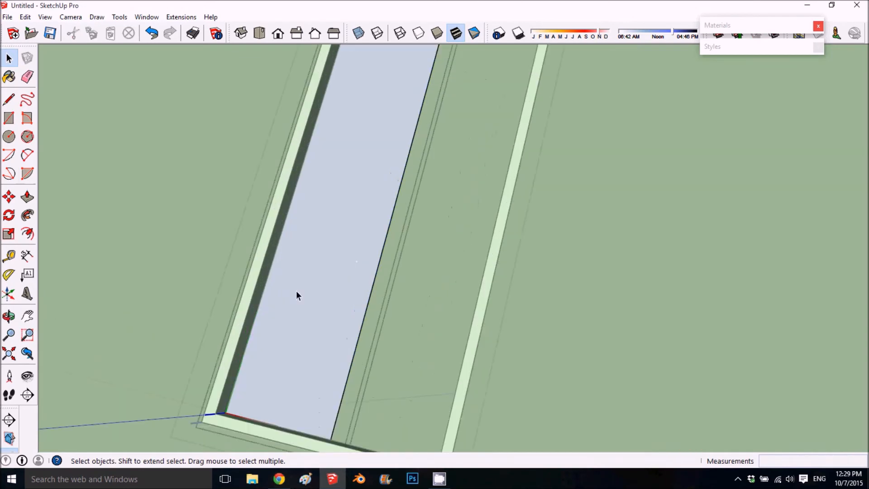
{"action": "left_click", "coordinate": [27, 234]}
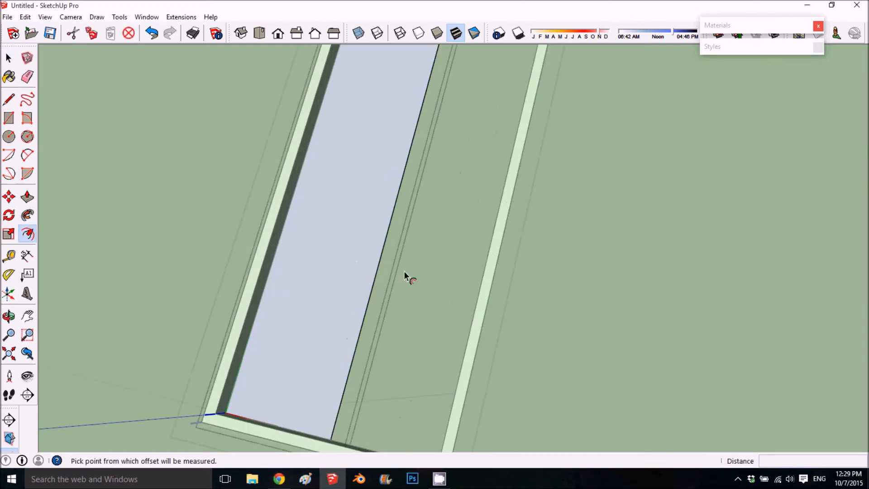
{"action": "left_click", "coordinate": [347, 283]}
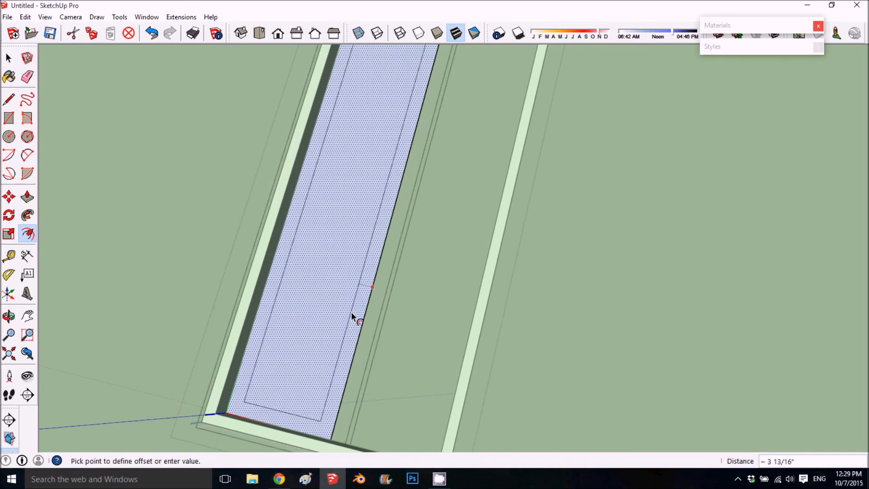
{"action": "key", "text": "Escape"}
{"action": "key", "text": "Escape"}
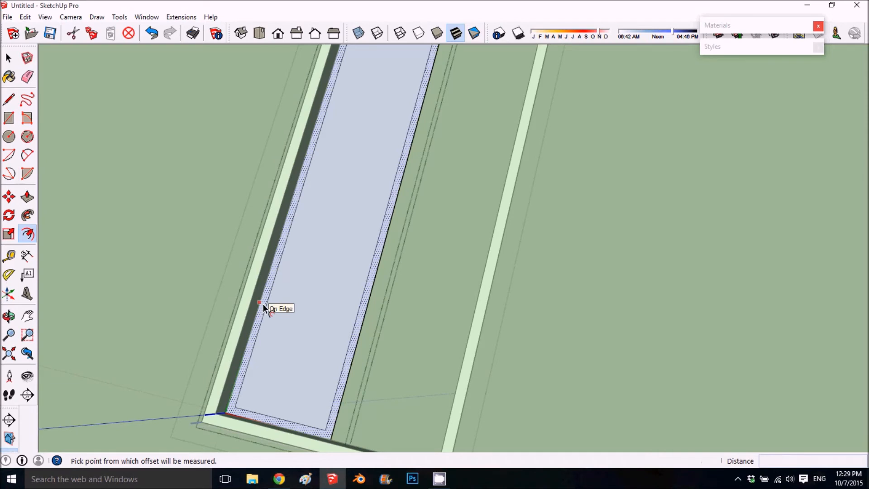
{"action": "key", "text": "space"}
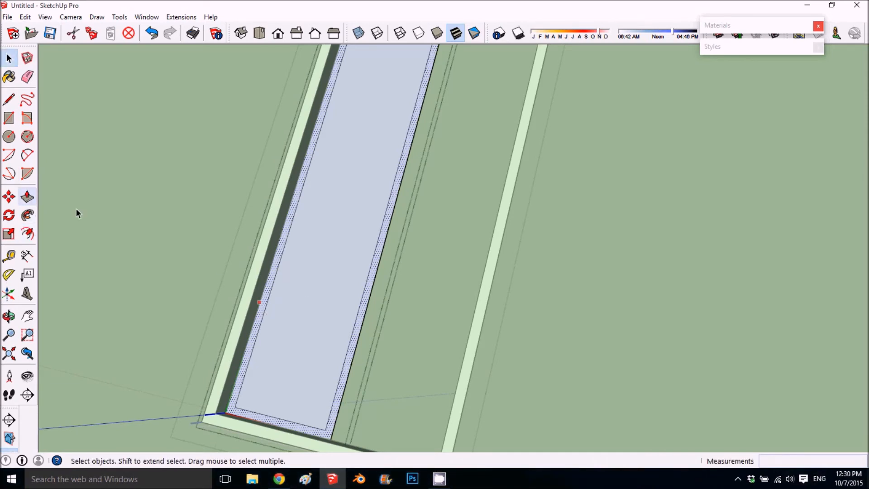
{"action": "left_click", "coordinate": [317, 250]}
{"action": "key", "text": "Delete"}
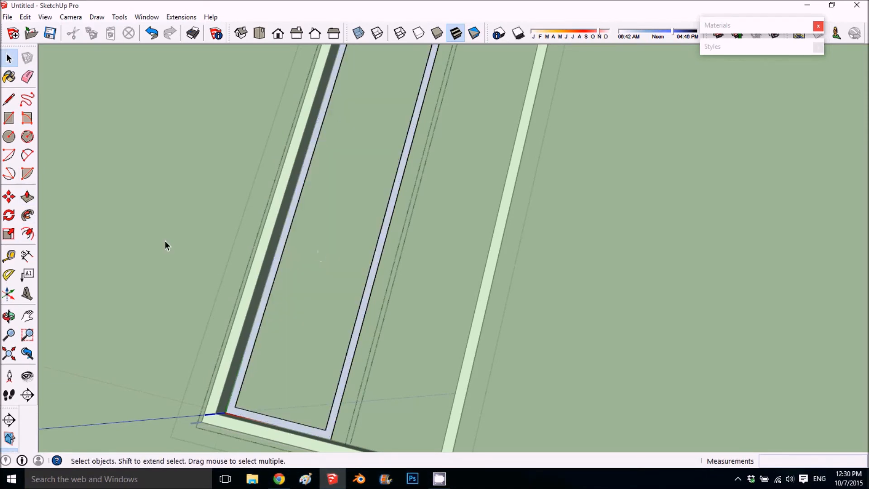
- Push/Pull the narrow border face upward to form a solid sash inside the window frame
{"action": "left_click", "coordinate": [28, 196]}
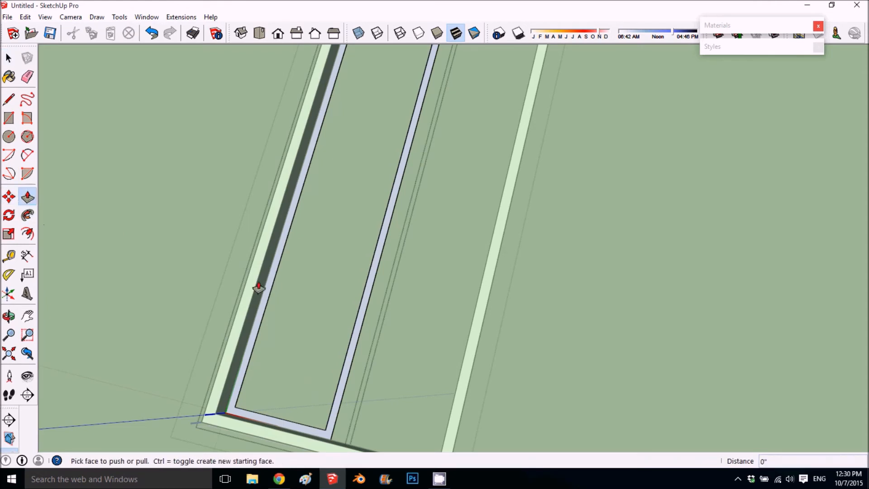
{"action": "left_click", "coordinate": [271, 295]}
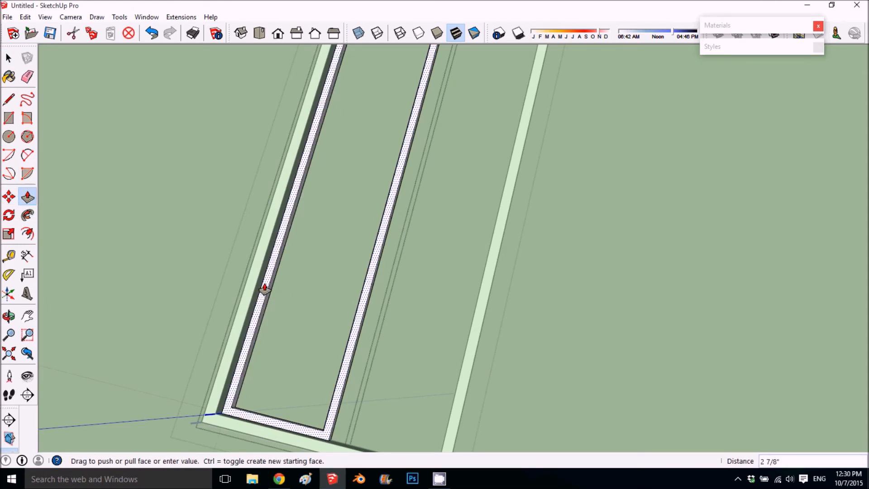
{"action": "middle_click_drag", "start_coordinate": [239, 350], "coordinate": [781, 240]}
{"action": "scroll", "coordinate": [296, 405], "scroll_direction": "down", "scroll_amount": 3}
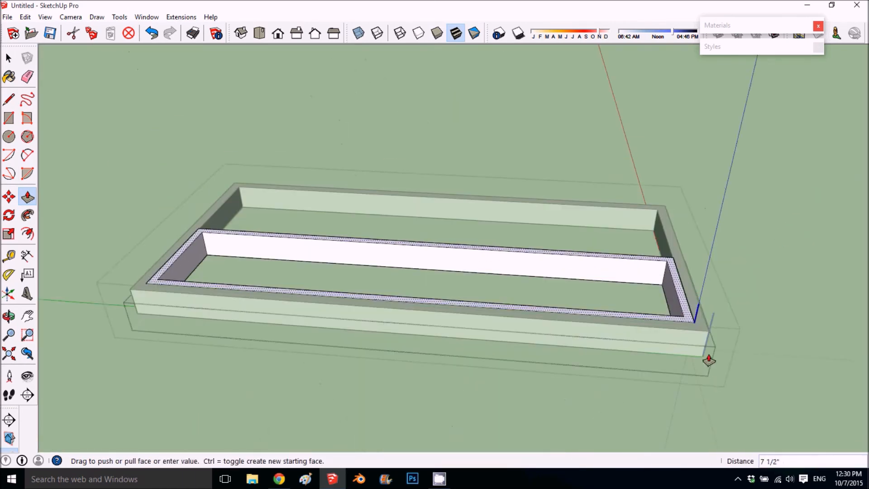
{"action": "left_click", "coordinate": [705, 351]}
{"action": "middle_click_drag", "start_coordinate": [706, 351], "coordinate": [415, 320]}
{"action": "key", "text": "space"}
- Open the sash component and draw a rectangle about 10' 4 7/8" by 2' 3/16" between opposite inner corners of its top
{"action": "key", "text": "ctrl+z"}
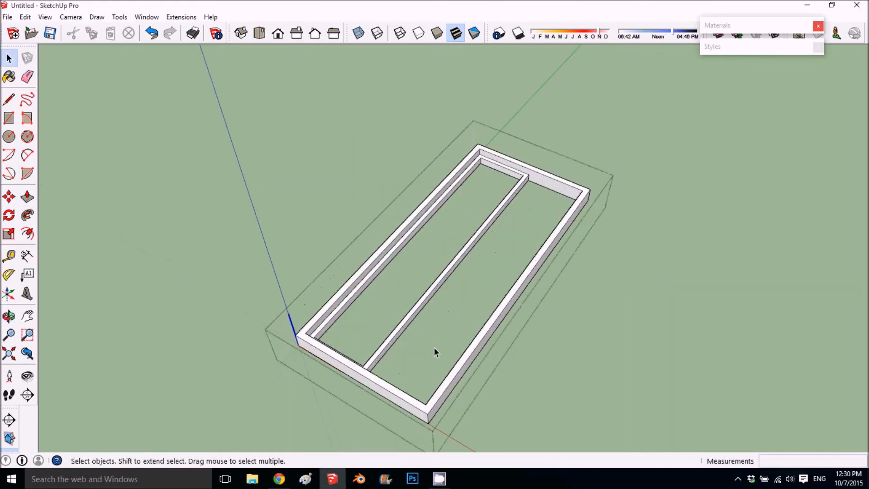
{"action": "left_click", "coordinate": [404, 325]}
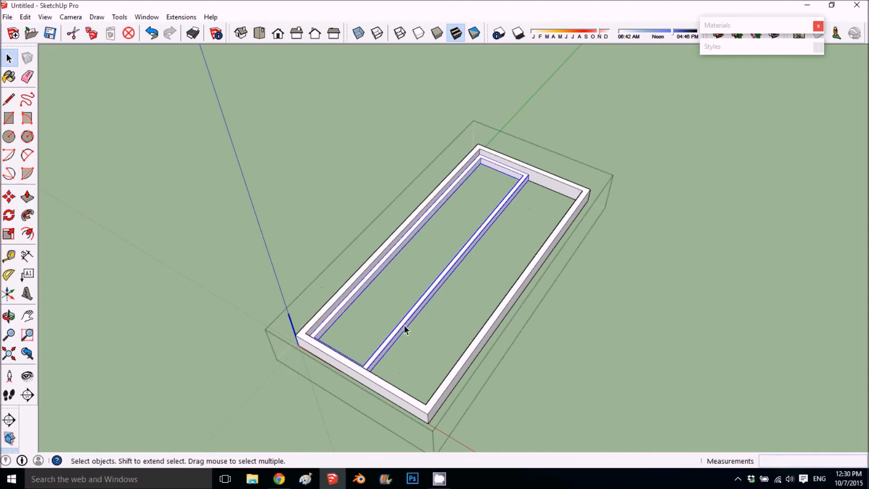
{"action": "key", "text": "ctrl+z"}
{"action": "middle_click_drag", "start_coordinate": [403, 325], "coordinate": [189, 180]}
{"action": "left_click", "coordinate": [9, 118]}
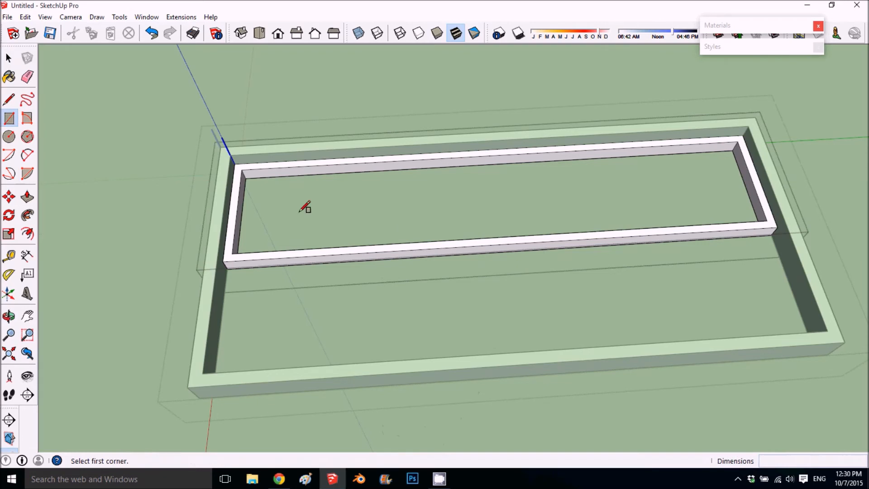
{"action": "left_click", "coordinate": [241, 168]}
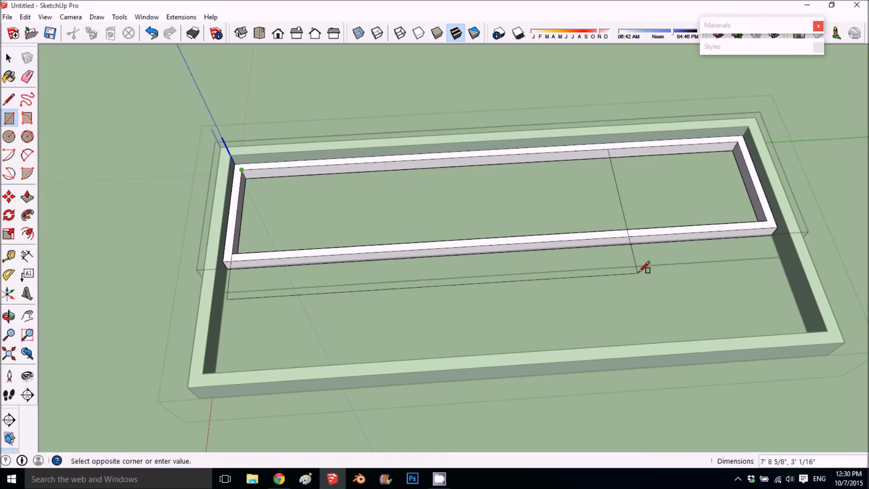
{"action": "left_click", "coordinate": [766, 220]}
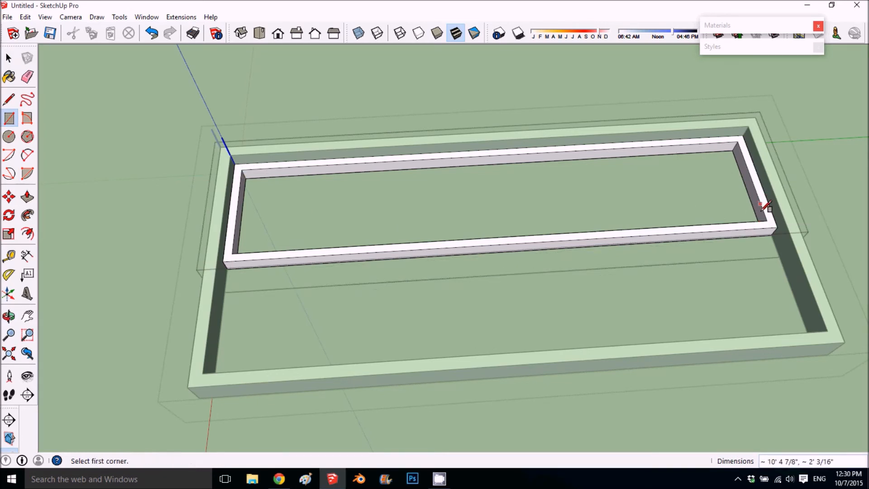
{"action": "left_click", "coordinate": [766, 220]}
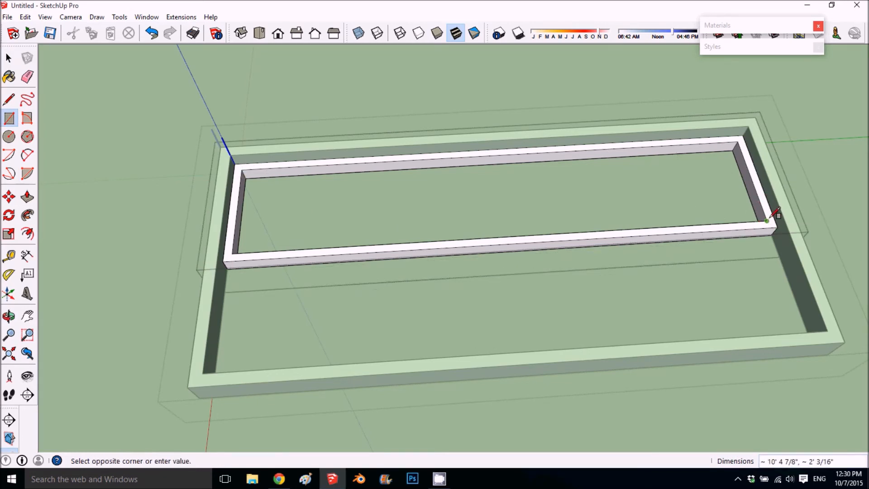
{"action": "left_click", "coordinate": [246, 167]}
{"action": "key", "text": "space"}
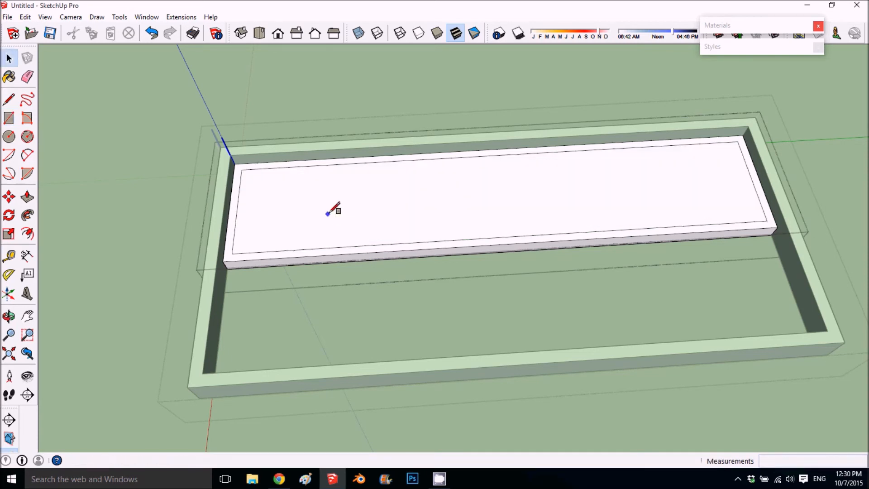
- Make the new rectangular pane face inside the sash border a group
{"action": "left_click", "coordinate": [334, 208]}
{"action": "right_click", "coordinate": [335, 208]}
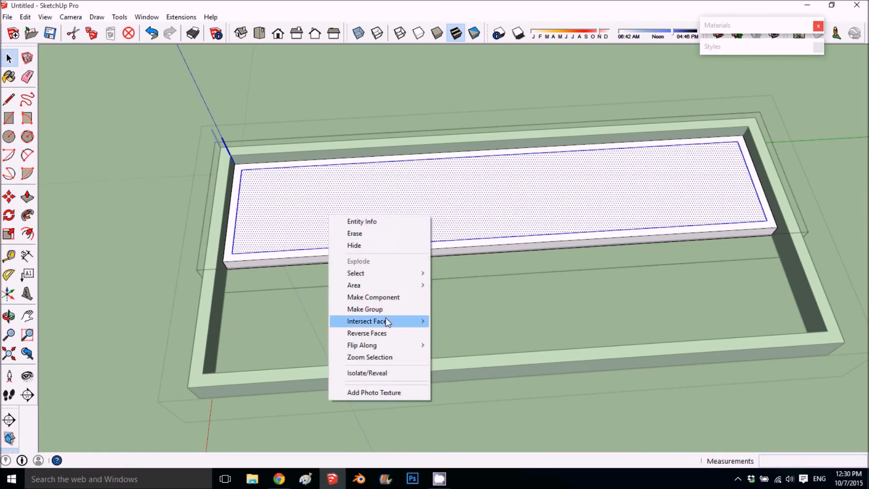
{"action": "left_click", "coordinate": [382, 309]}
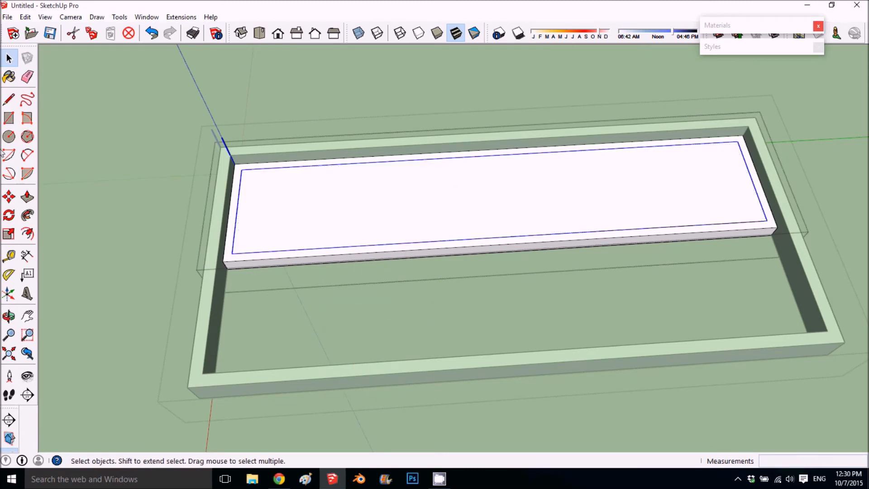
- Move the glass pane group down into the sash depth by about 1 13/16"
{"action": "left_click", "coordinate": [9, 197]}
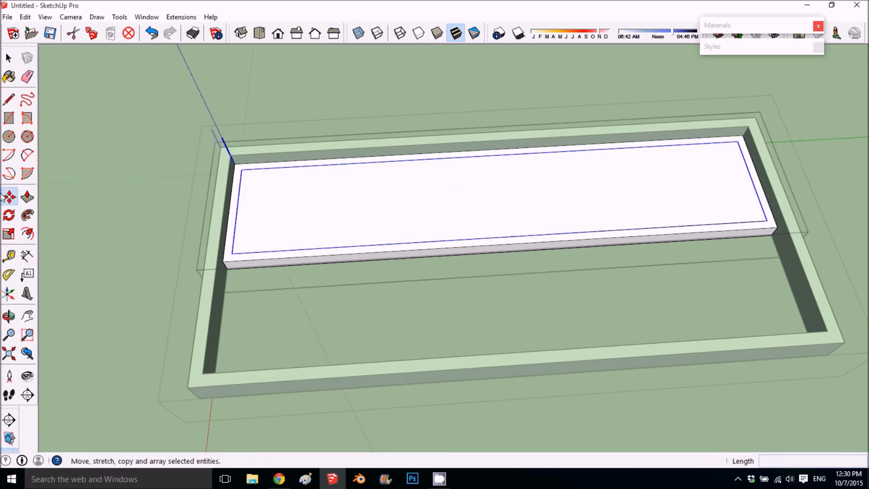
{"action": "left_click", "coordinate": [243, 170]}
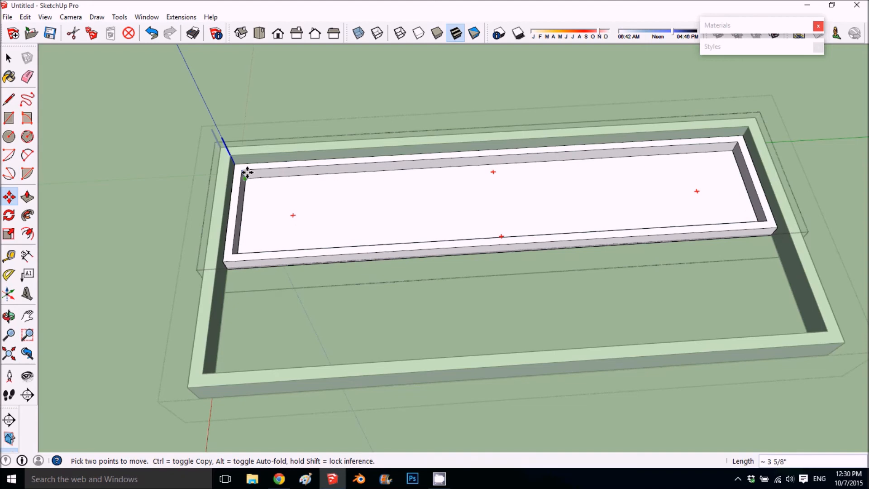
{"action": "scroll", "coordinate": [247, 172], "scroll_direction": "up", "scroll_amount": 5}
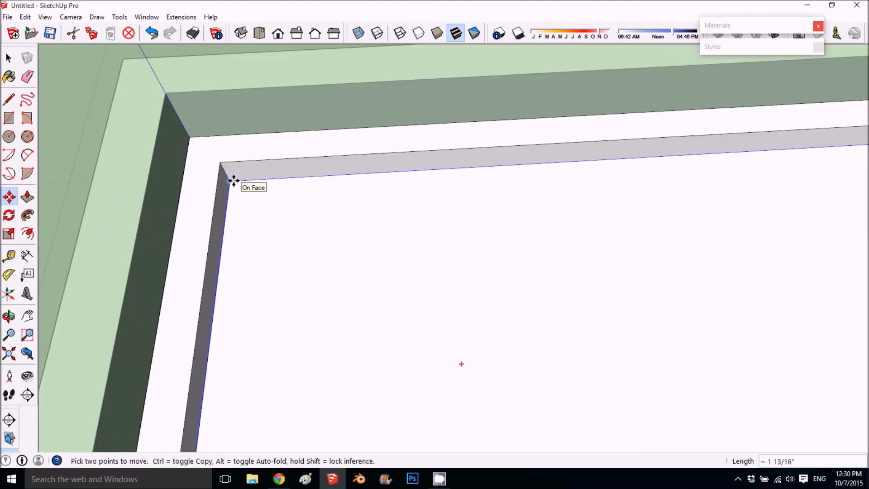
{"action": "left_click", "coordinate": [233, 181]}
{"action": "scroll", "coordinate": [246, 176], "scroll_direction": "down", "scroll_amount": 5}
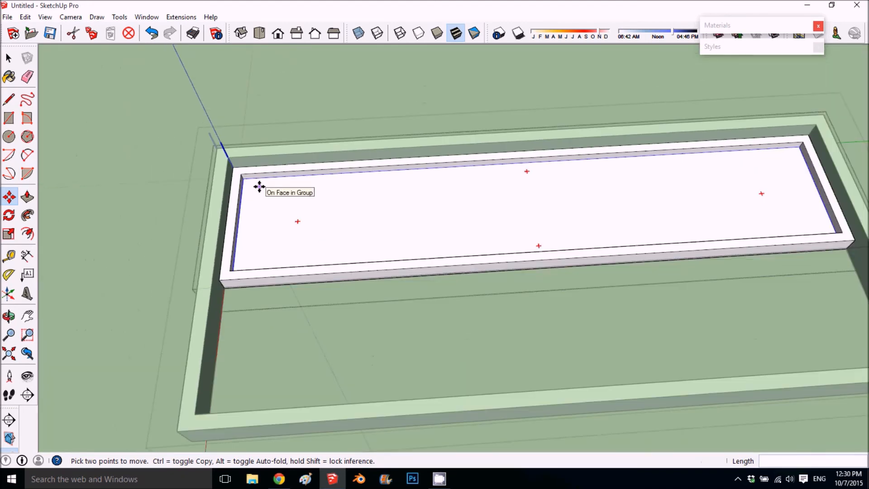
{"action": "key", "text": "space"}
- Open the glass pane group and Push/Pull its face to a thickness of 0.2
{"action": "double_click", "coordinate": [261, 207]}
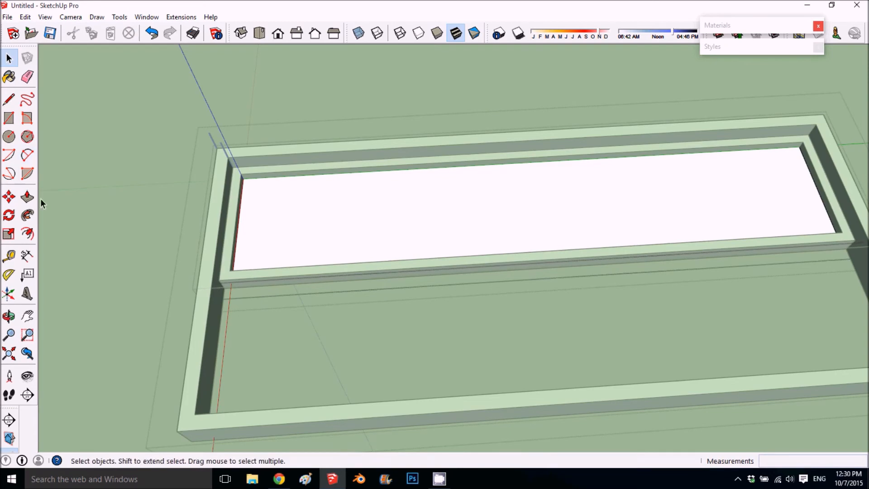
{"action": "left_click", "coordinate": [27, 197]}
{"action": "left_click", "coordinate": [247, 225]}
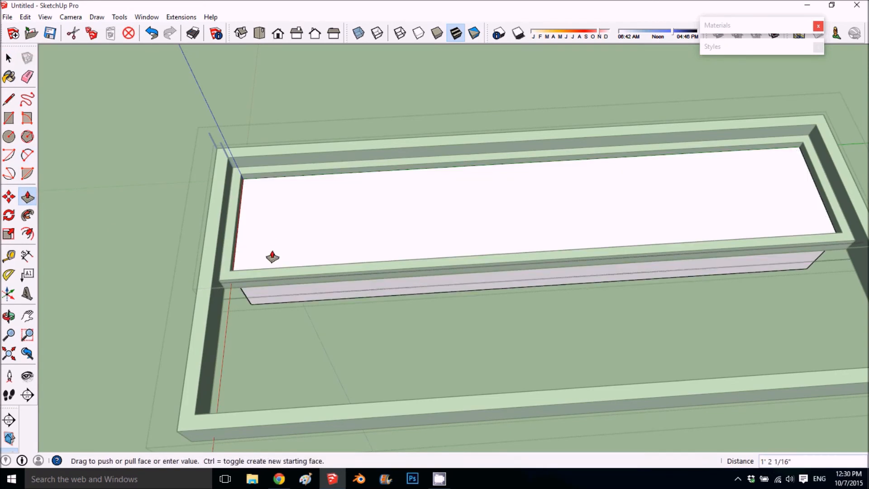
{"action": "left_click", "coordinate": [270, 252]}
{"action": "middle_click_drag", "start_coordinate": [270, 252], "coordinate": [268, 309]}
{"action": "left_click", "coordinate": [252, 253]}
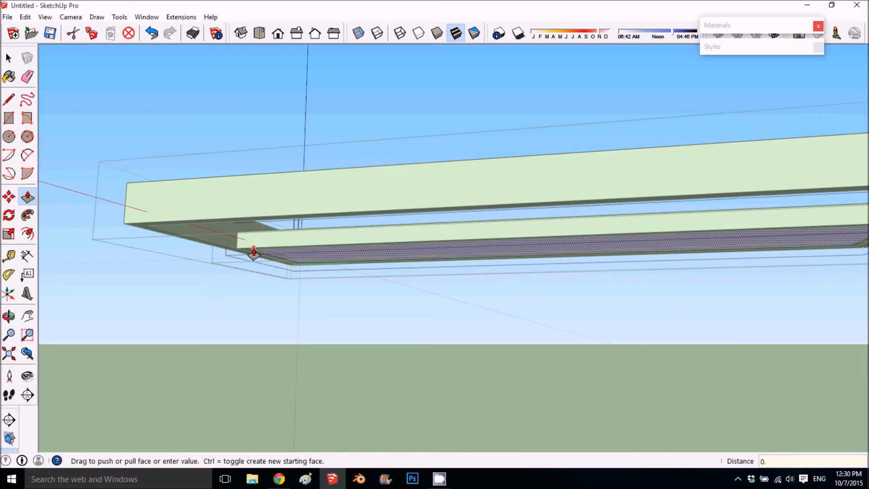
{"action": "type", "text": "0.2"}
{"action": "key", "text": "Return"}
{"action": "middle_click_drag", "start_coordinate": [216, 221], "coordinate": [591, 278]}
{"action": "key", "text": "space"}
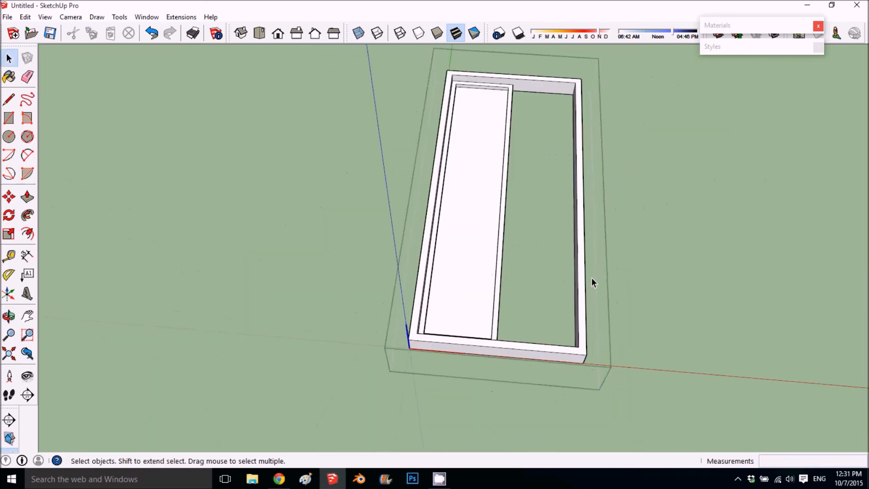
- Copy the finished sash component into the empty half of the window frame, directly beside the original sash
{"action": "double_click", "coordinate": [482, 238]}
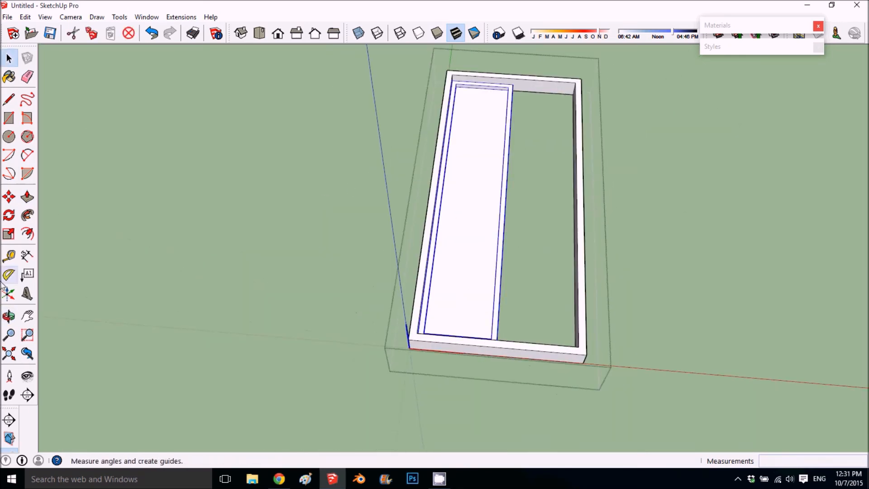
{"action": "left_click", "coordinate": [8, 197]}
{"action": "middle_click_drag", "start_coordinate": [343, 172], "coordinate": [387, 91]}
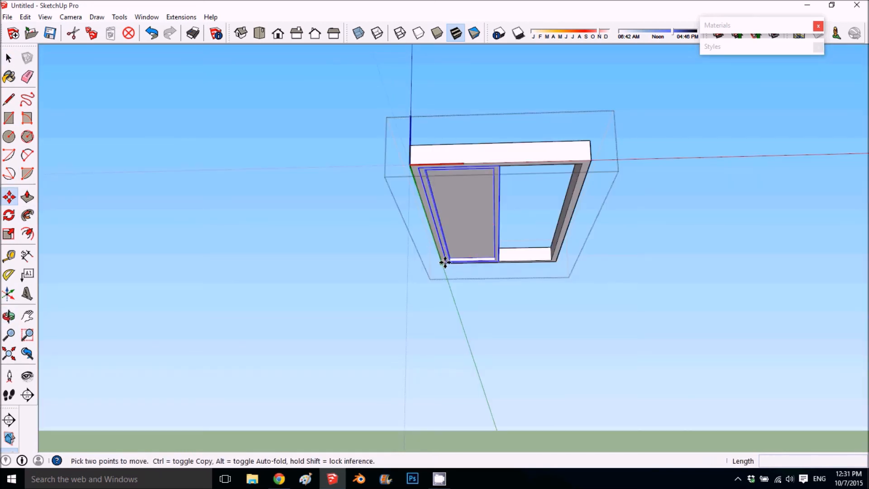
{"action": "left_click", "coordinate": [445, 261]}
{"action": "middle_click_drag", "start_coordinate": [466, 236], "coordinate": [487, 294]}
{"action": "key", "text": "ctrl"}
{"action": "left_click", "coordinate": [480, 128]}
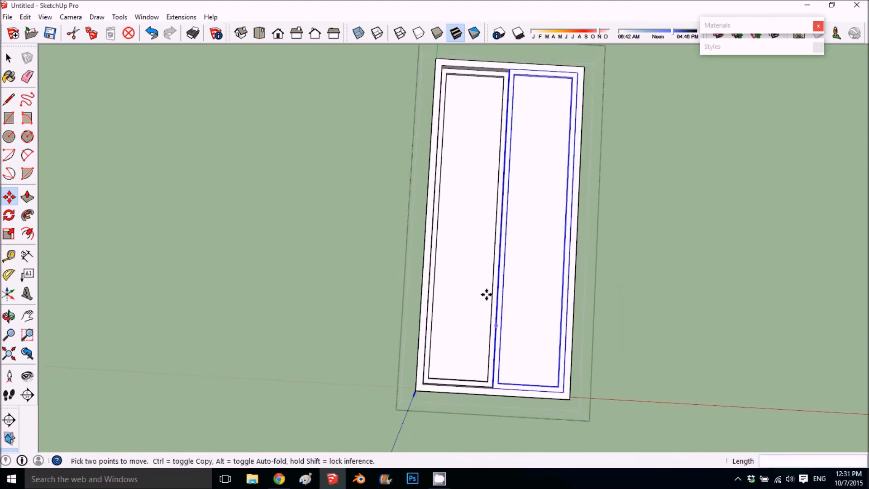
{"action": "key", "text": "space"}
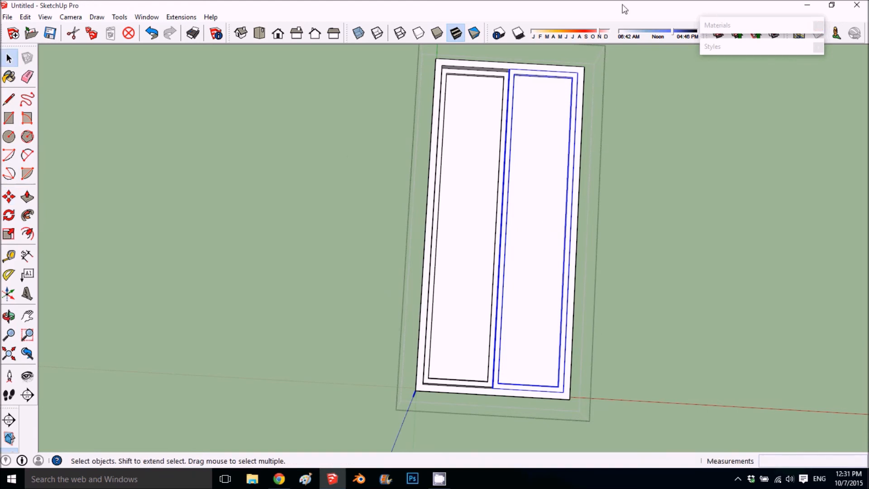
- Close the collapsed Materials and Styles palettes, reopen Materials and show its Translucent collection
{"action": "left_click", "coordinate": [818, 28]}
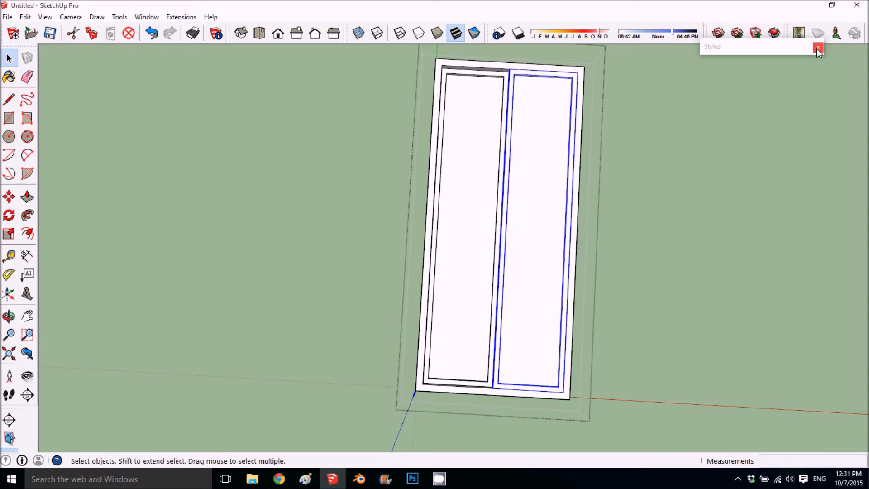
{"action": "left_click", "coordinate": [147, 17]}
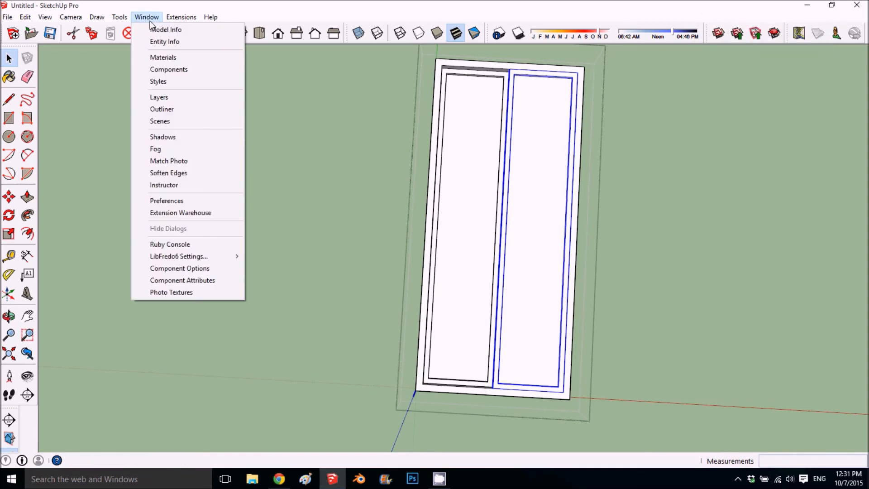
{"action": "left_click", "coordinate": [165, 64]}
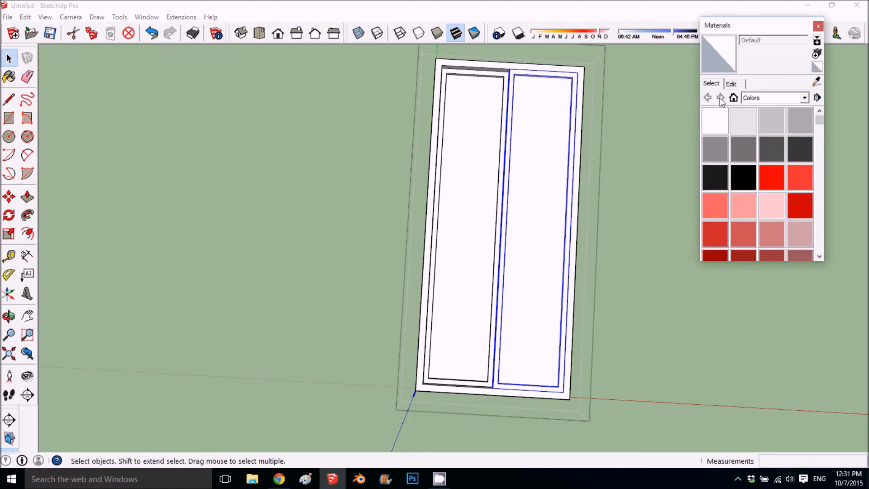
{"action": "left_click", "coordinate": [773, 98]}
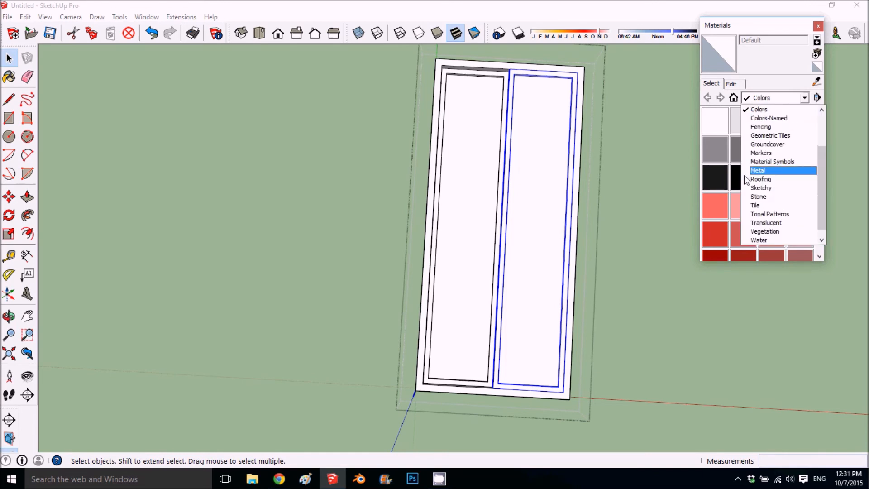
{"action": "left_click", "coordinate": [766, 222]}
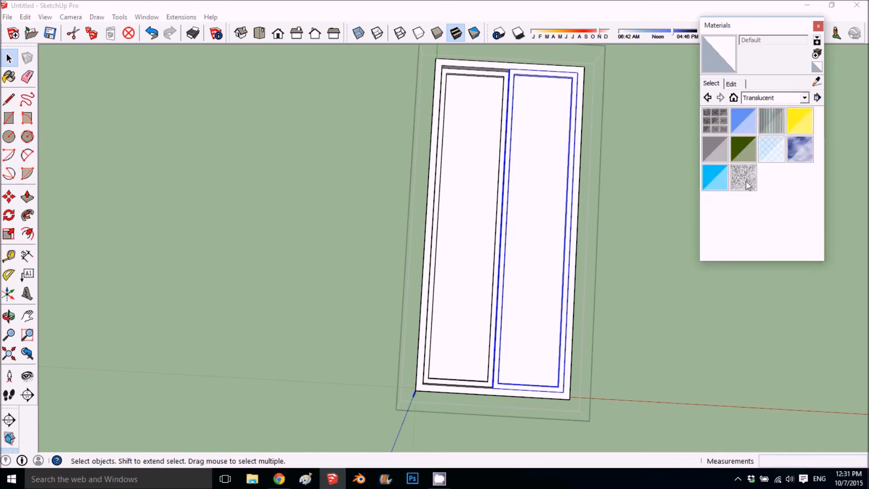
- Open the copied sash component and paint its glass pane with Translucent_Glass_Blue
{"action": "double_click", "coordinate": [529, 156]}
{"action": "left_click", "coordinate": [735, 121]}
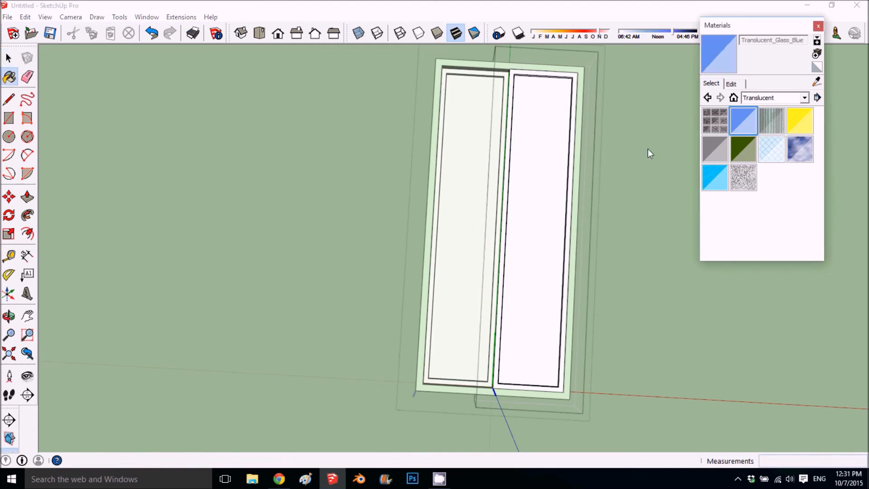
{"action": "left_click", "coordinate": [523, 187]}
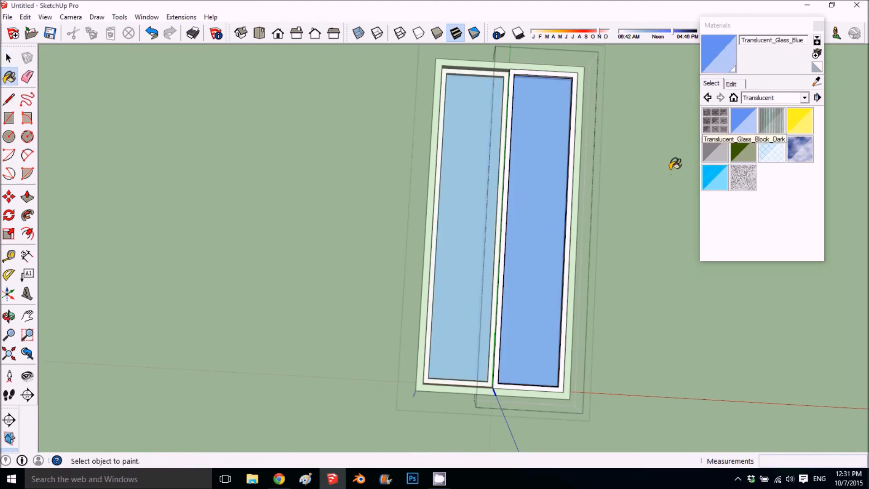
{"action": "key", "text": "space"}
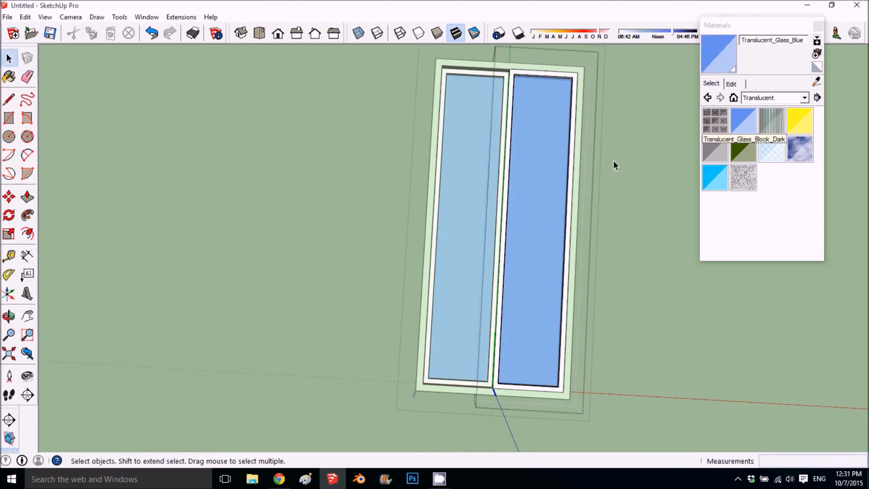
{"action": "left_click", "coordinate": [613, 164]}
- Select the whole window component and rotate it 90 degrees so it stands upright
{"action": "middle_click_drag", "start_coordinate": [582, 227], "coordinate": [653, 196]}
{"action": "scroll", "coordinate": [555, 278], "scroll_direction": "up", "scroll_amount": 6}
{"action": "mouse_move", "coordinate": [555, 278]}
{"action": "middle_mouse_down"}
{"action": "mouse_move", "coordinate": [543, 303]}
{"action": "mouse_move", "coordinate": [528, 277]}
{"action": "middle_mouse_up"}
{"action": "left_click", "coordinate": [528, 277]}
{"action": "scroll", "coordinate": [527, 277], "scroll_direction": "down", "scroll_amount": 3}
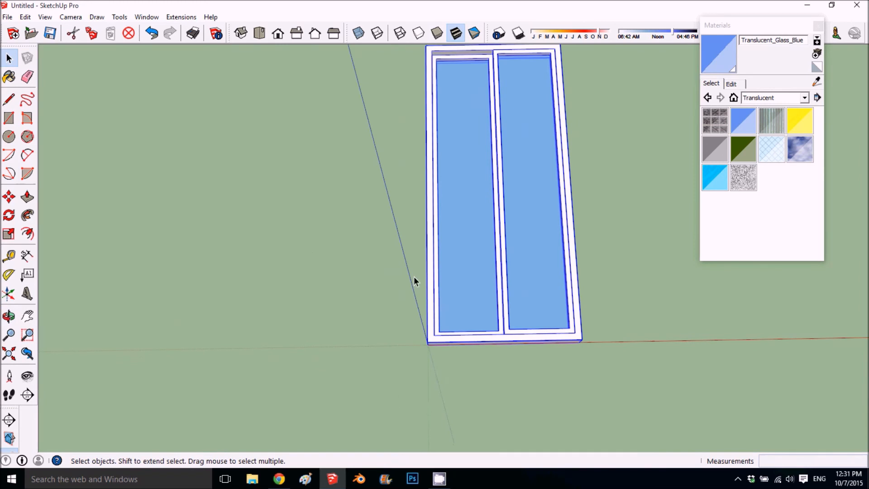
{"action": "left_click", "coordinate": [8, 197]}
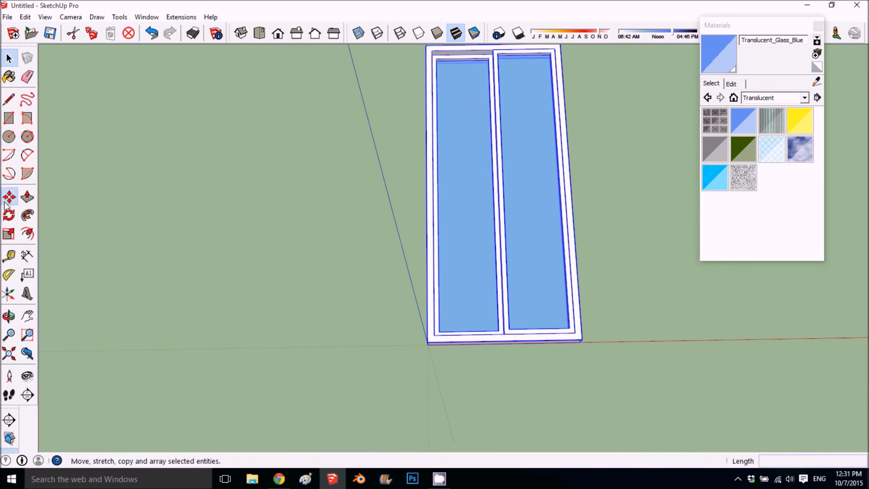
{"action": "scroll", "coordinate": [461, 335], "scroll_direction": "down", "scroll_amount": 1}
{"action": "middle_click_drag", "start_coordinate": [462, 335], "coordinate": [420, 336]}
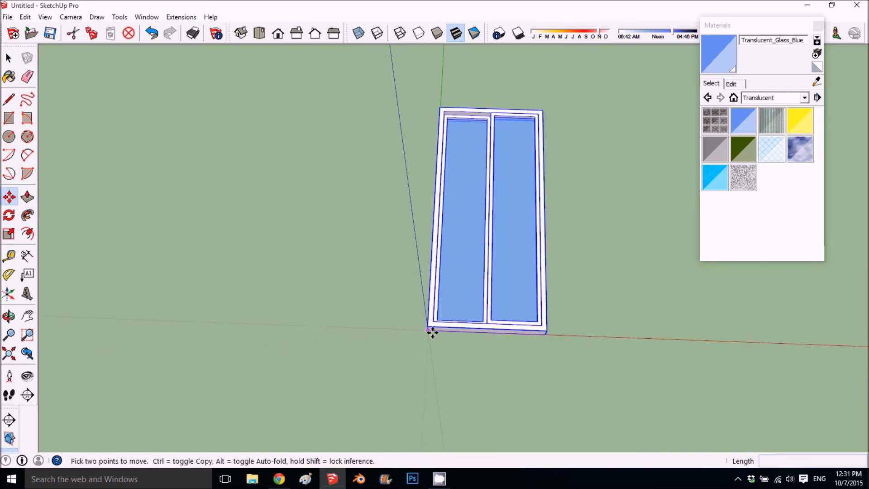
{"action": "middle_click_drag", "start_coordinate": [379, 248], "coordinate": [330, 250]}
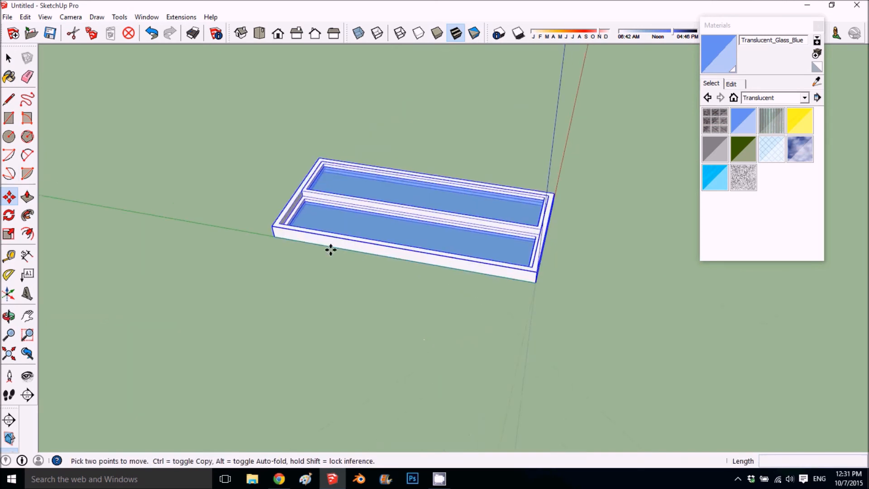
{"action": "left_click", "coordinate": [296, 236]}
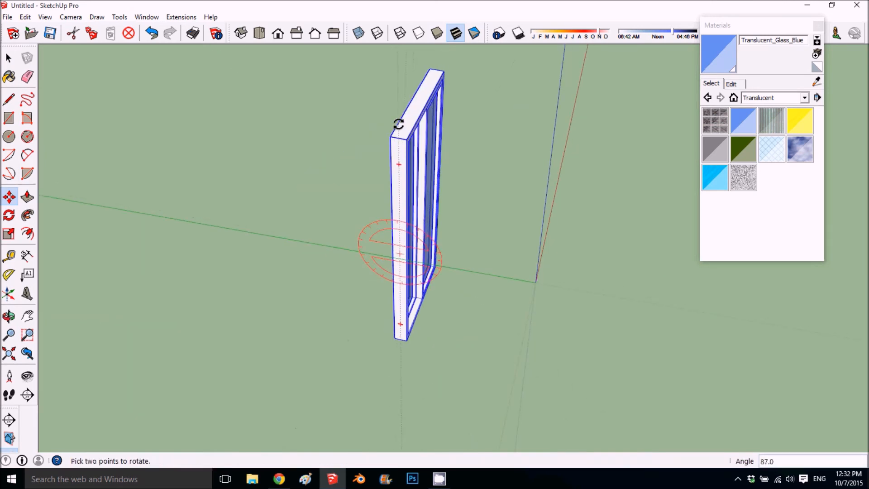
{"action": "left_click", "coordinate": [392, 121]}
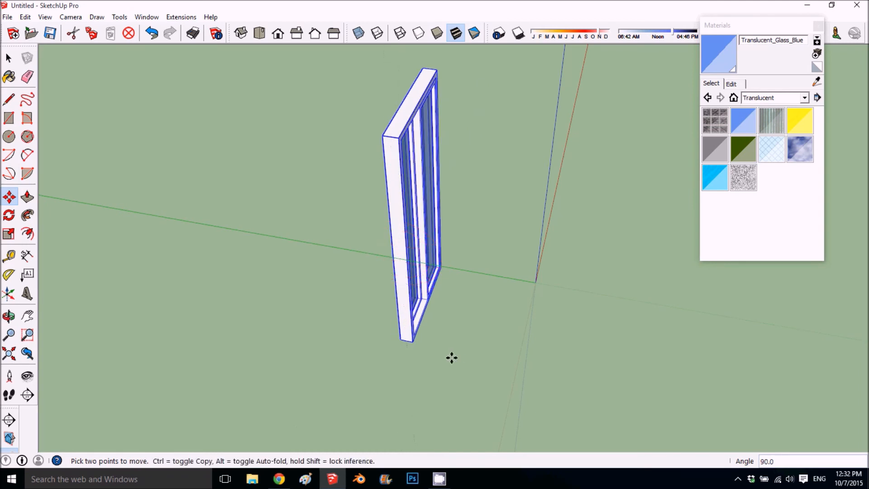
- Move the upright window by its lower corner to the axes origin
{"action": "left_click", "coordinate": [401, 343]}
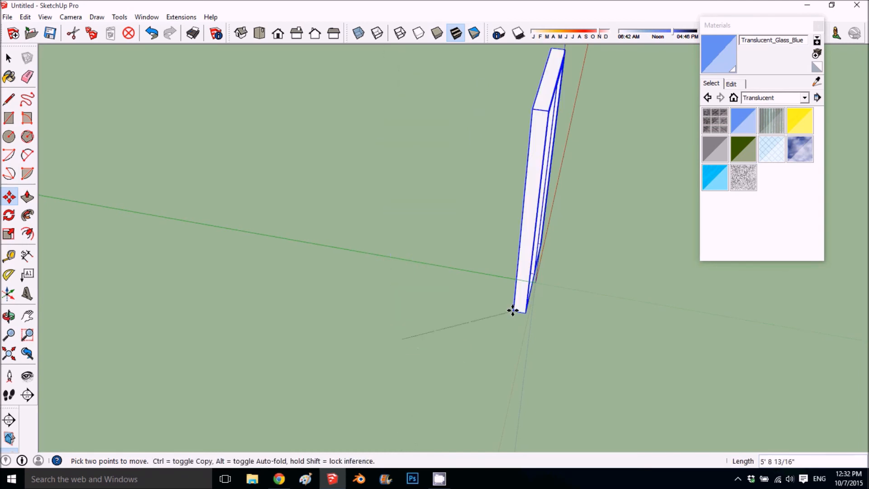
{"action": "left_click", "coordinate": [536, 277]}
{"action": "middle_click_drag", "start_coordinate": [562, 287], "coordinate": [501, 329]}
- Copy the window about 10' 8 3/4" along the red axis and array it with *5
{"action": "left_click", "coordinate": [488, 313]}
{"action": "scroll", "coordinate": [541, 274], "scroll_direction": "down", "scroll_amount": 3}
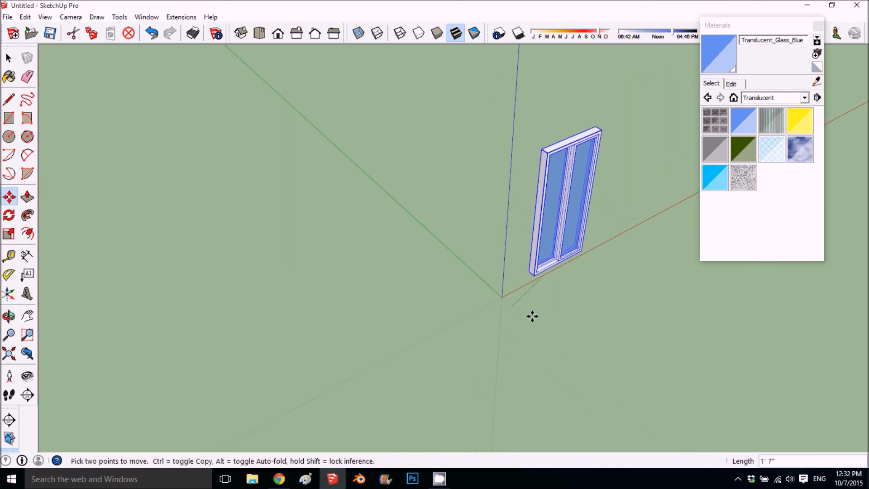
{"action": "key", "text": "ctrl"}
{"action": "middle_click_drag", "start_coordinate": [568, 291], "coordinate": [312, 309], "text": "shift"}
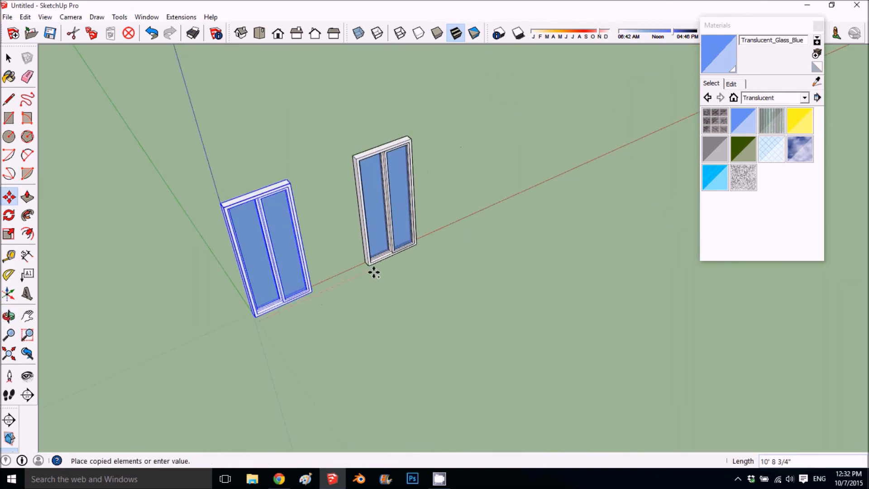
{"action": "left_click", "coordinate": [374, 273]}
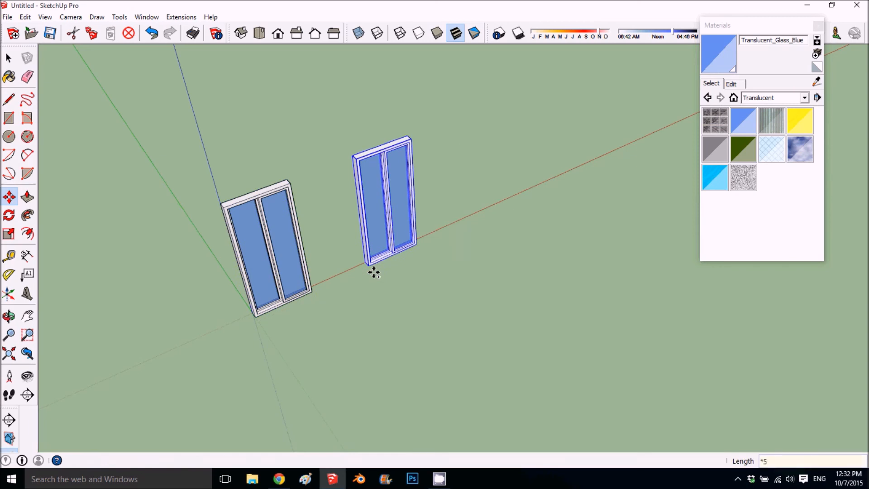
{"action": "key", "text": "Return"}
{"action": "middle_click_drag", "start_coordinate": [420, 281], "coordinate": [436, 258]}
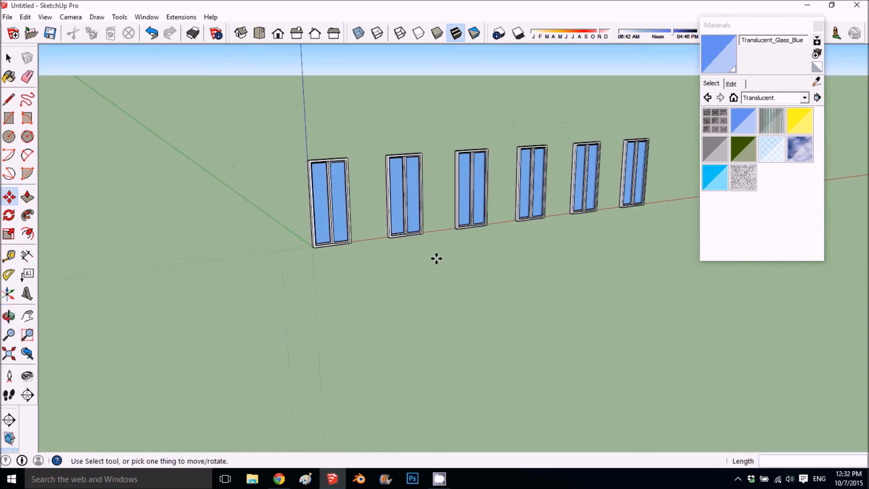
- Open the first window component and slide its right sash sideways by about 7 3/8" over the other sash
{"action": "left_click", "coordinate": [9, 57]}
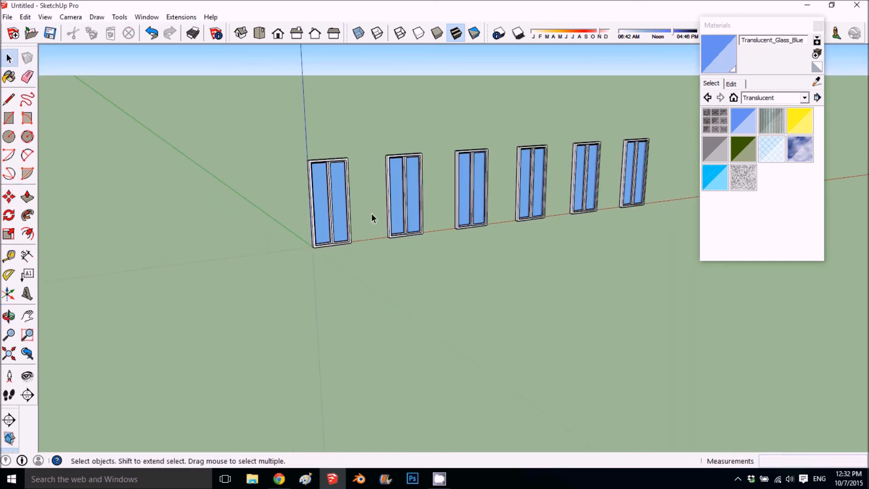
{"action": "scroll", "coordinate": [365, 221], "scroll_direction": "up", "scroll_amount": 3}
{"action": "double_click", "coordinate": [310, 204]}
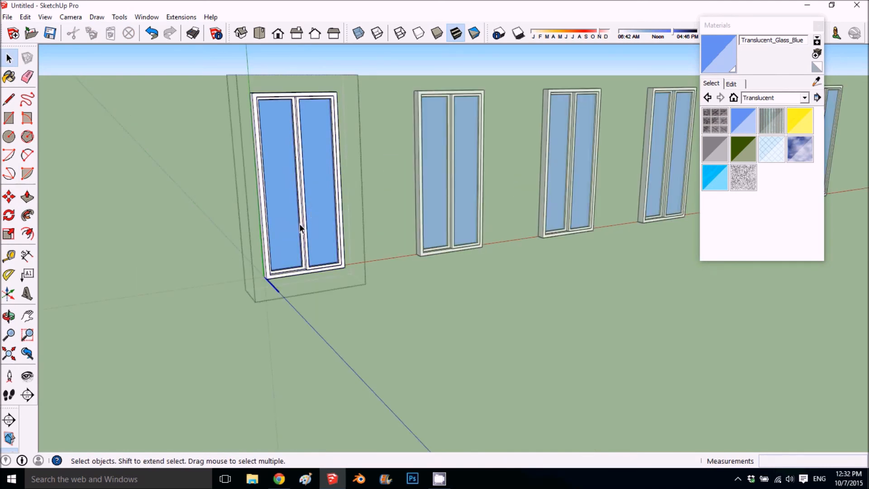
{"action": "scroll", "coordinate": [233, 242], "scroll_direction": "down", "scroll_amount": 2}
{"action": "middle_click_drag", "start_coordinate": [234, 242], "coordinate": [306, 246]}
{"action": "scroll", "coordinate": [307, 245], "scroll_direction": "up", "scroll_amount": 3}
{"action": "left_click", "coordinate": [304, 241]}
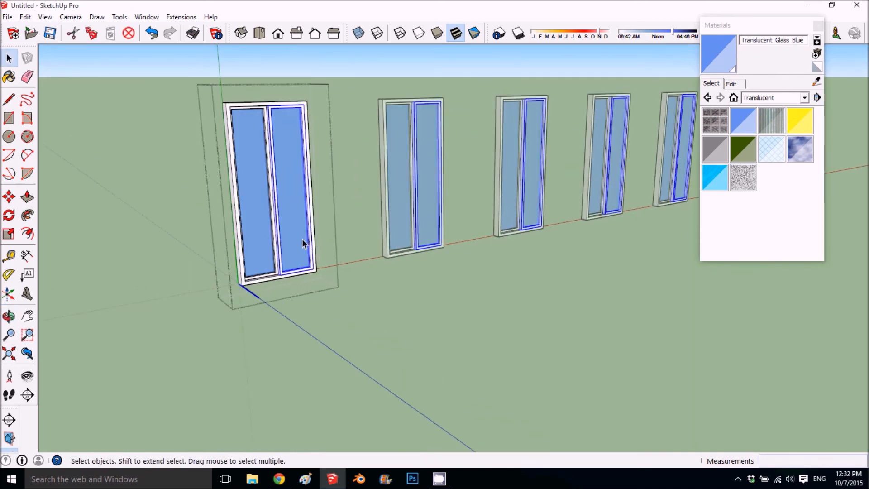
{"action": "scroll", "coordinate": [302, 243], "scroll_direction": "up", "scroll_amount": 2}
{"action": "left_click", "coordinate": [8, 196]}
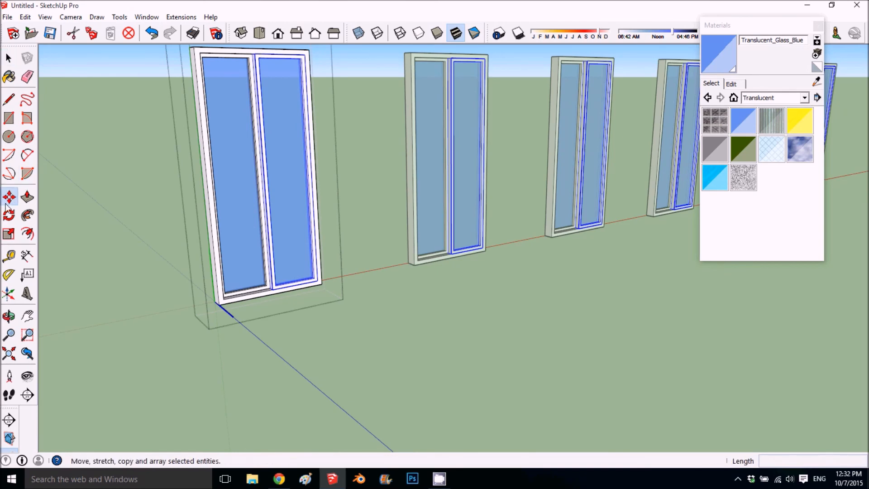
{"action": "scroll", "coordinate": [297, 280], "scroll_direction": "up", "scroll_amount": 2}
{"action": "left_click", "coordinate": [289, 280]}
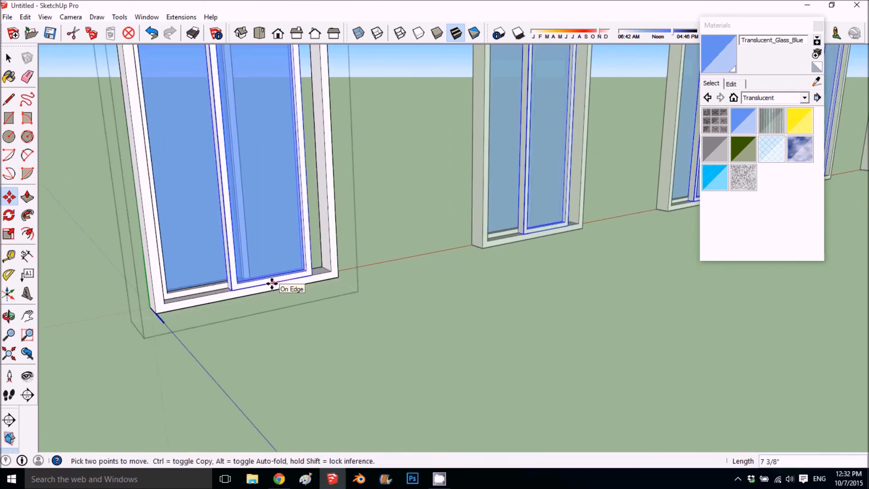
{"action": "scroll", "coordinate": [269, 282], "scroll_direction": "down", "scroll_amount": 4}
{"action": "middle_click_drag", "start_coordinate": [252, 310], "coordinate": [331, 281]}
{"action": "key", "text": "space"}
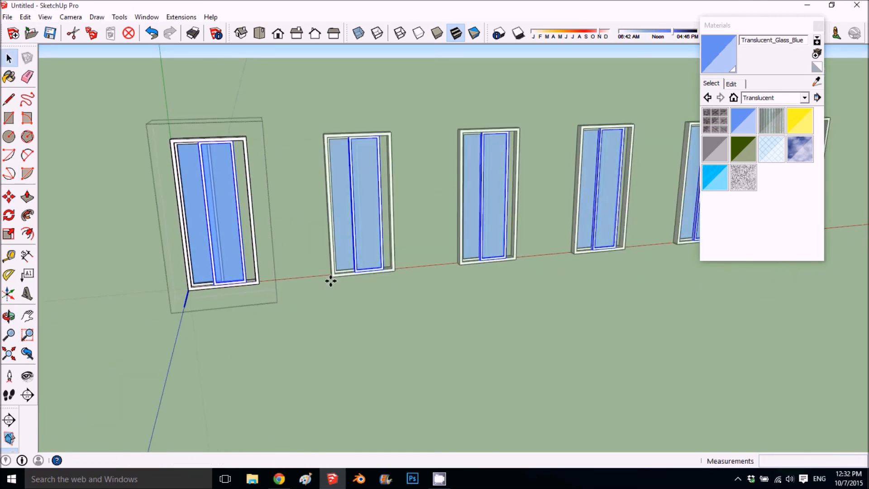
{"action": "left_click", "coordinate": [331, 281]}
- Open the shifted sash component and try to raise its bottom rail by about 2' 4 3/8", then exit the component
{"action": "left_click", "coordinate": [232, 258]}
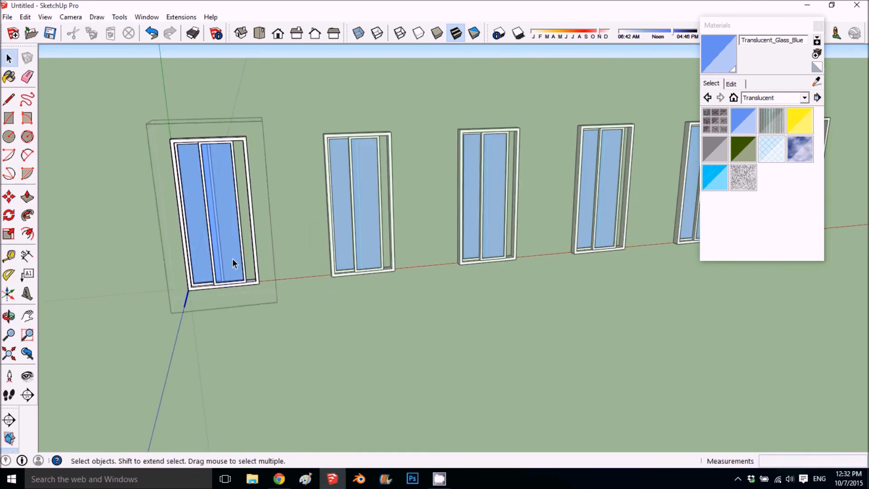
{"action": "double_click", "coordinate": [224, 270]}
{"action": "middle_click_drag", "start_coordinate": [213, 273], "coordinate": [202, 248]}
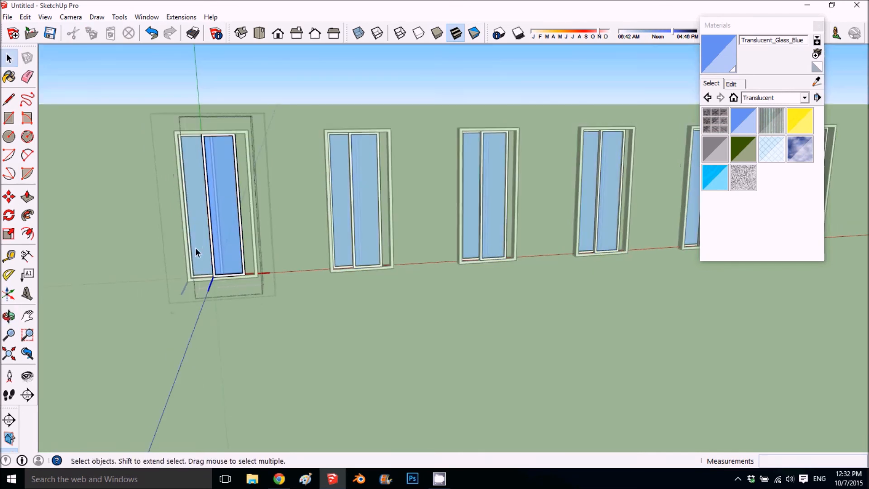
{"action": "left_click_drag", "start_coordinate": [281, 307], "coordinate": [282, 305]}
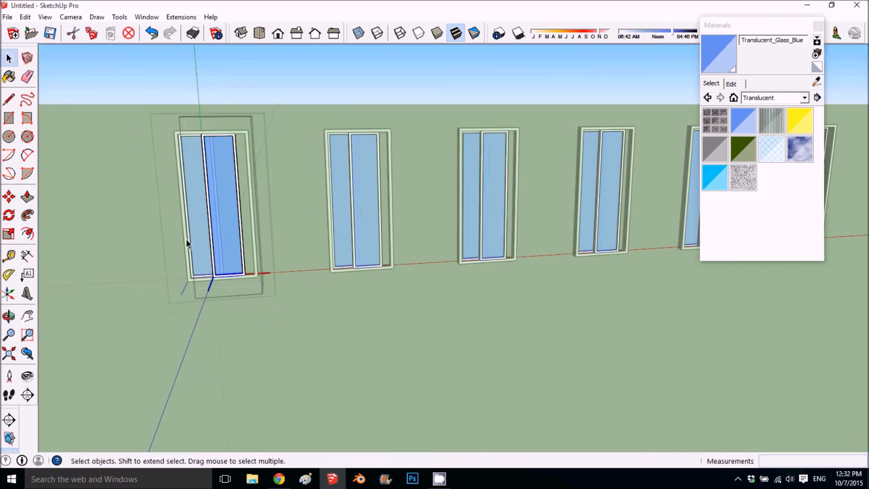
{"action": "left_click", "coordinate": [9, 197]}
{"action": "left_click", "coordinate": [219, 242]}
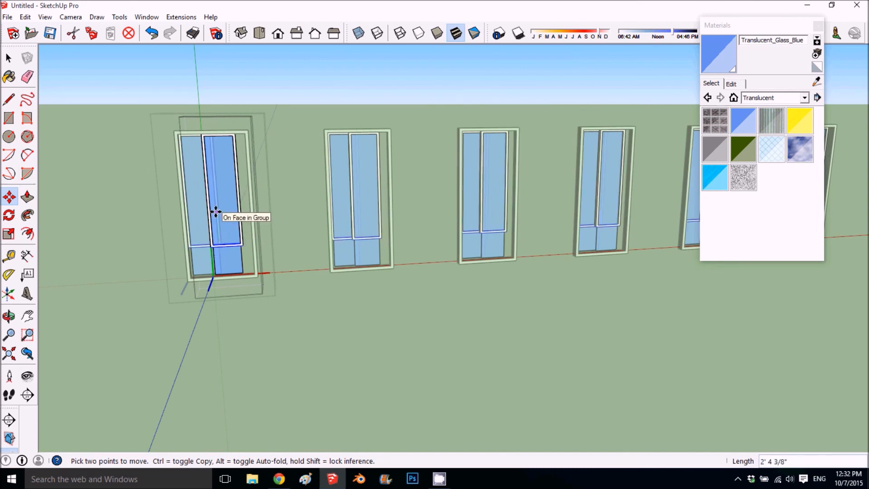
{"action": "left_click", "coordinate": [216, 212]}
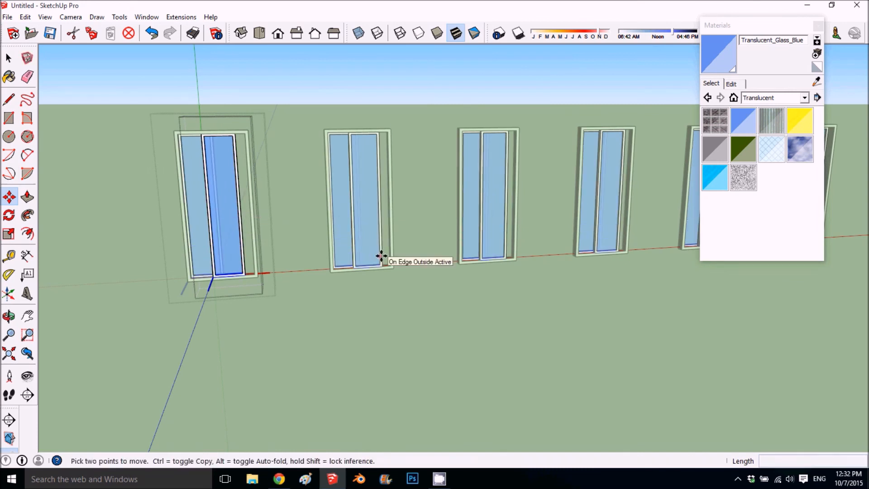
{"action": "key", "text": "space"}
{"action": "left_click", "coordinate": [252, 317]}
{"action": "middle_click_drag", "start_coordinate": [252, 319], "coordinate": [369, 348]}
{"action": "scroll", "coordinate": [281, 341], "scroll_direction": "up", "scroll_amount": 5}
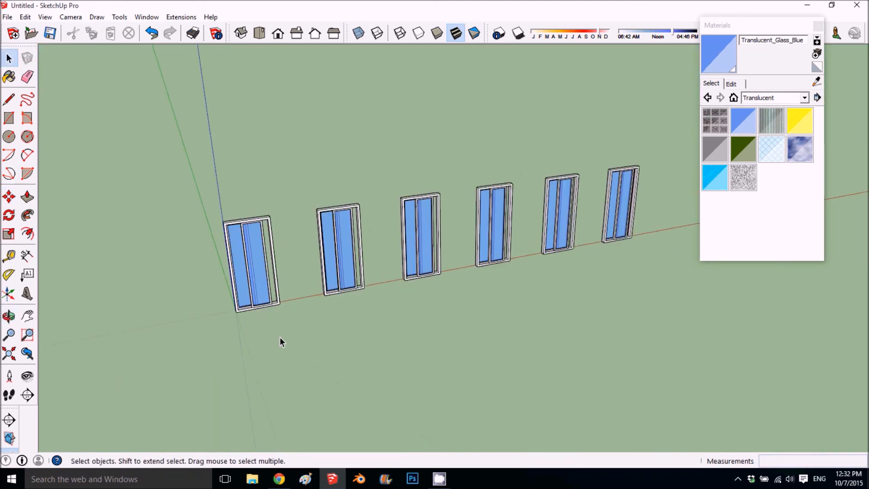
- Draw a large ground rectangle from the axes origin, running behind the window row and extending beyond its far end
{"action": "middle_click_drag", "start_coordinate": [318, 261], "coordinate": [301, 272]}
{"action": "scroll", "coordinate": [276, 234], "scroll_direction": "down", "scroll_amount": 3}
{"action": "left_click", "coordinate": [9, 117]}
{"action": "scroll", "coordinate": [196, 248], "scroll_direction": "down", "scroll_amount": 3}
{"action": "middle_click_drag", "start_coordinate": [198, 252], "coordinate": [208, 300]}
{"action": "left_click", "coordinate": [283, 305]}
{"action": "scroll", "coordinate": [263, 208], "scroll_direction": "down", "scroll_amount": 3}
{"action": "left_click", "coordinate": [469, 107]}
- Extrude the ground rectangle upward about 35' 4 7/8" into a building block
{"action": "left_click", "coordinate": [32, 198]}
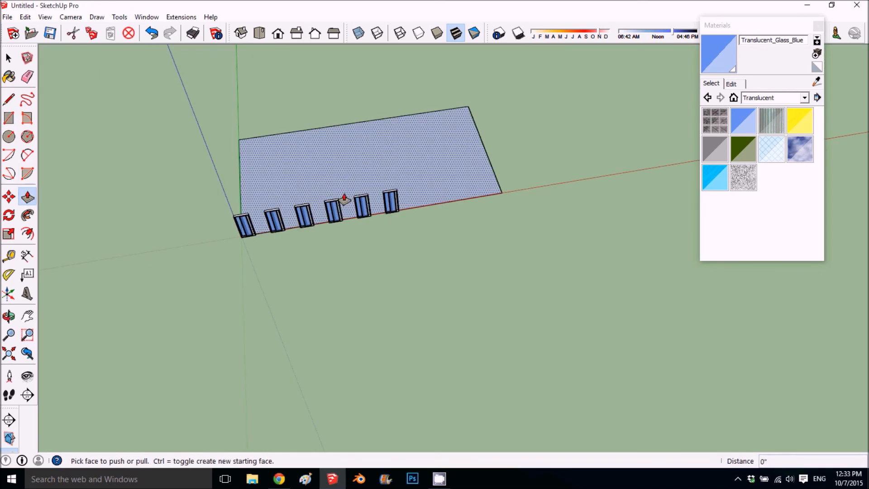
{"action": "left_click", "coordinate": [344, 193]}
{"action": "left_click", "coordinate": [308, 133]}
{"action": "middle_click_drag", "start_coordinate": [340, 210], "coordinate": [374, 141]}
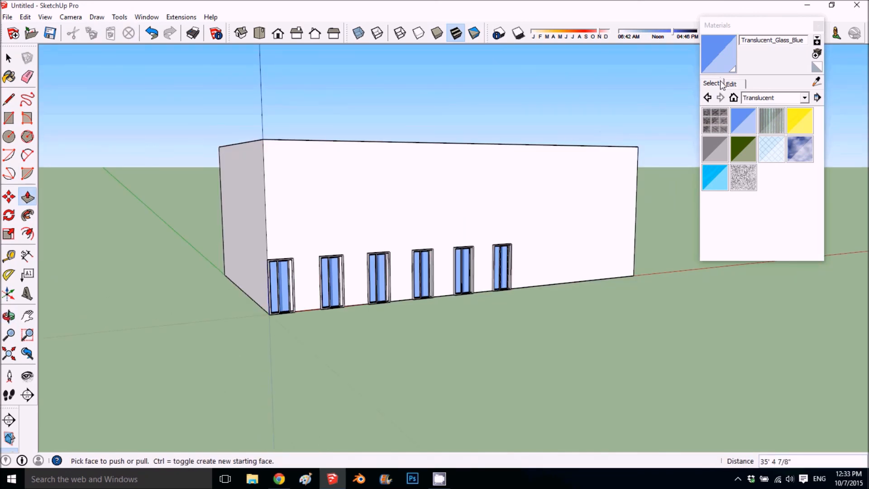
- Collapse the materials list and show the components contained in the model beside the drawing
{"action": "left_click", "coordinate": [741, 25]}
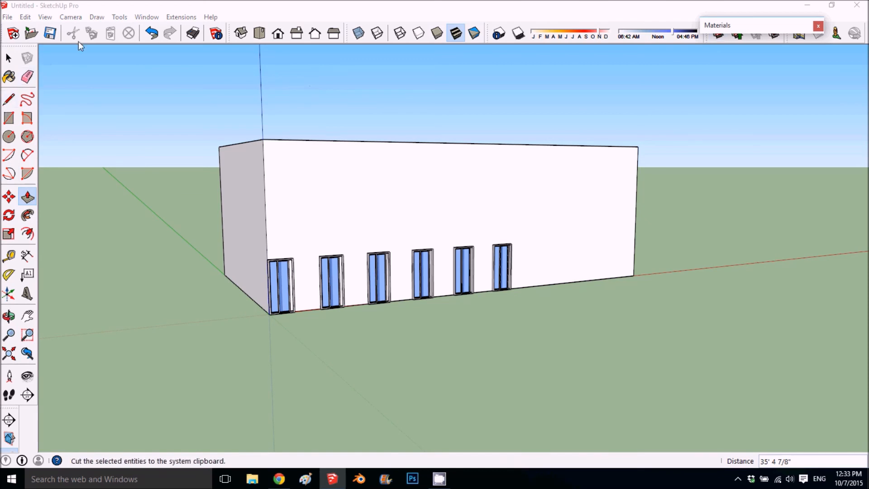
{"action": "left_click", "coordinate": [147, 16]}
{"action": "left_click", "coordinate": [162, 67]}
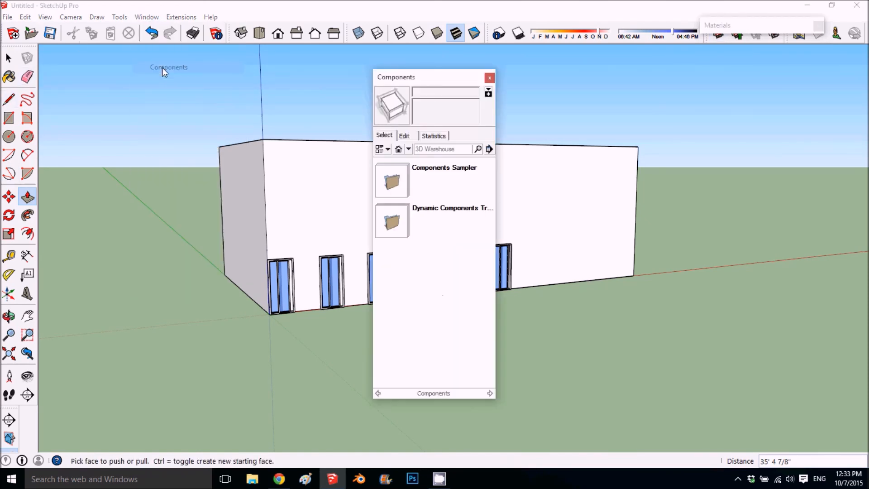
{"action": "left_click_drag", "start_coordinate": [409, 82], "coordinate": [735, 44]}
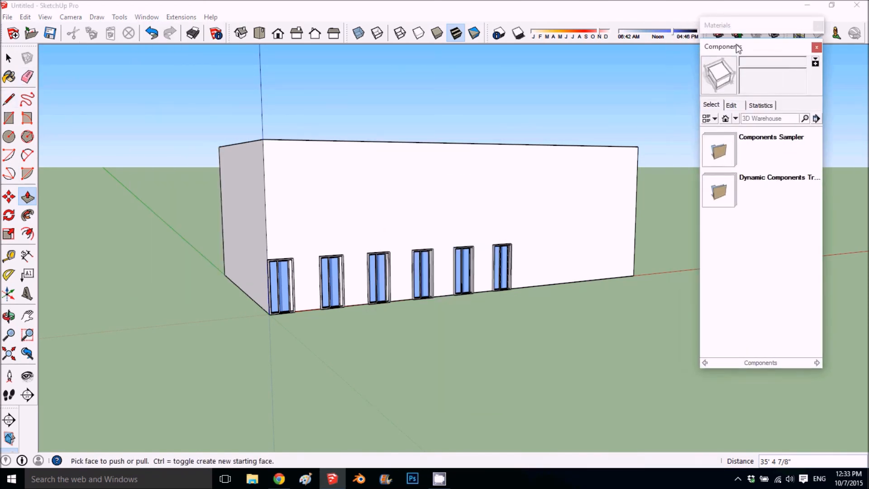
{"action": "left_click", "coordinate": [725, 119]}
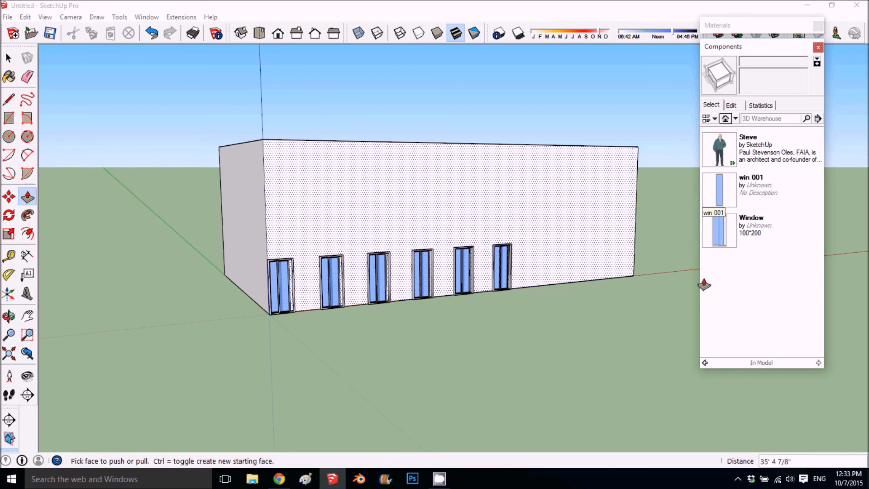
- Place another instance of the Window component on the front wall above the existing window row
{"action": "left_click", "coordinate": [718, 239]}
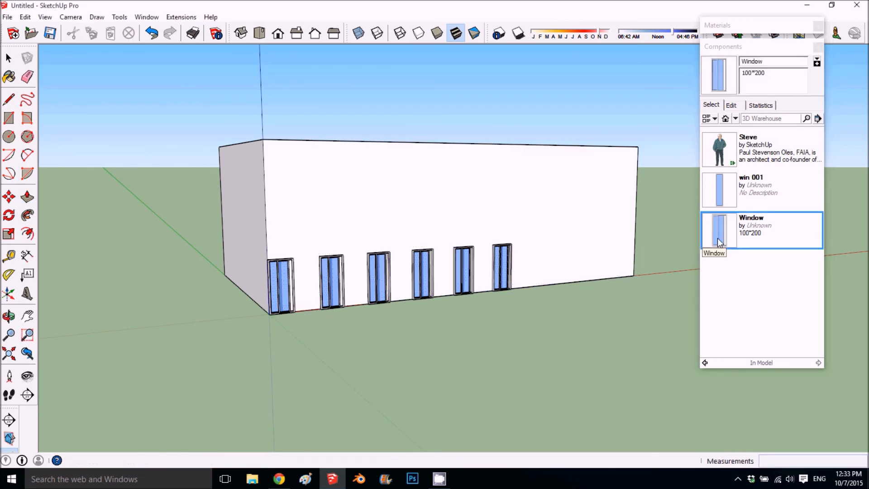
{"action": "left_click", "coordinate": [406, 219]}
{"action": "scroll", "coordinate": [407, 194], "scroll_direction": "up", "scroll_amount": 10}
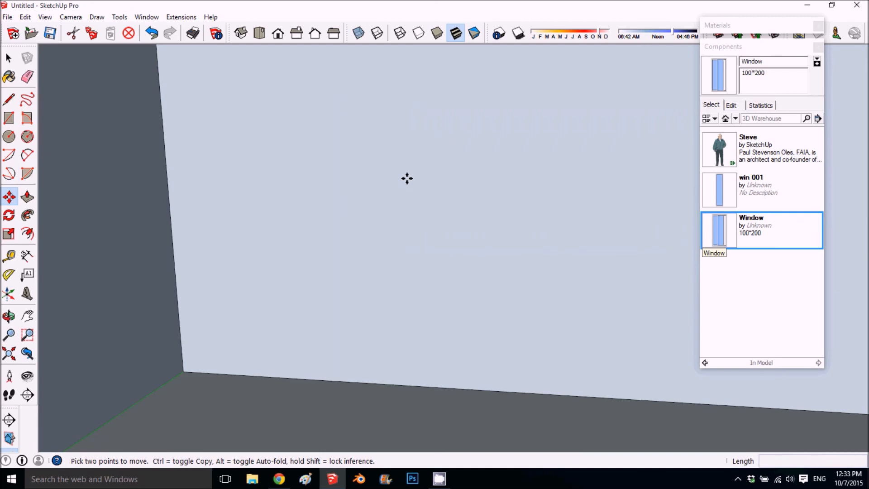
{"action": "scroll", "coordinate": [407, 179], "scroll_direction": "down", "scroll_amount": 8}
{"action": "middle_click_drag", "start_coordinate": [406, 235], "coordinate": [552, 265]}
{"action": "scroll", "coordinate": [416, 284], "scroll_direction": "up", "scroll_amount": 3}
{"action": "middle_click_drag", "start_coordinate": [416, 284], "coordinate": [367, 293]}
{"action": "scroll", "coordinate": [399, 284], "scroll_direction": "down", "scroll_amount": 3}
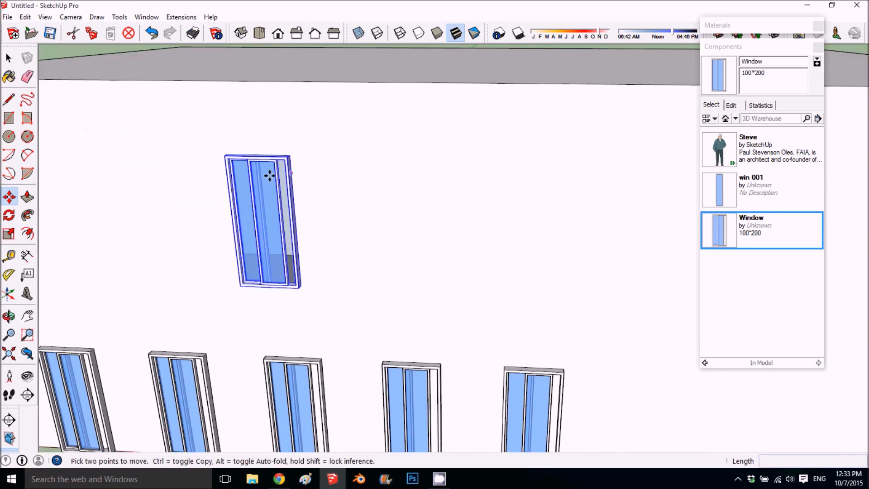
{"action": "scroll", "coordinate": [269, 175], "scroll_direction": "down", "scroll_amount": 2}
{"action": "key", "text": "space"}
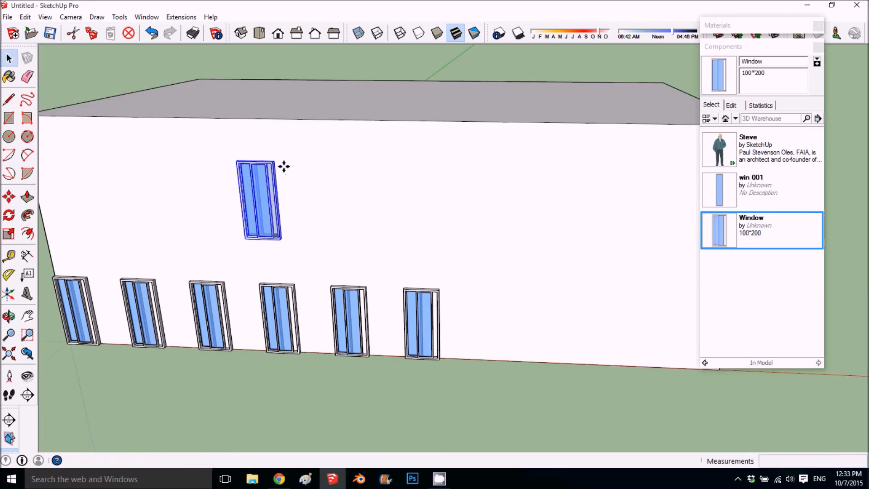
- Select the whole building block and examine the Glue to and Cut opening settings for creating a component
{"action": "left_click", "coordinate": [323, 173]}
{"action": "triple_click", "coordinate": [322, 174]}
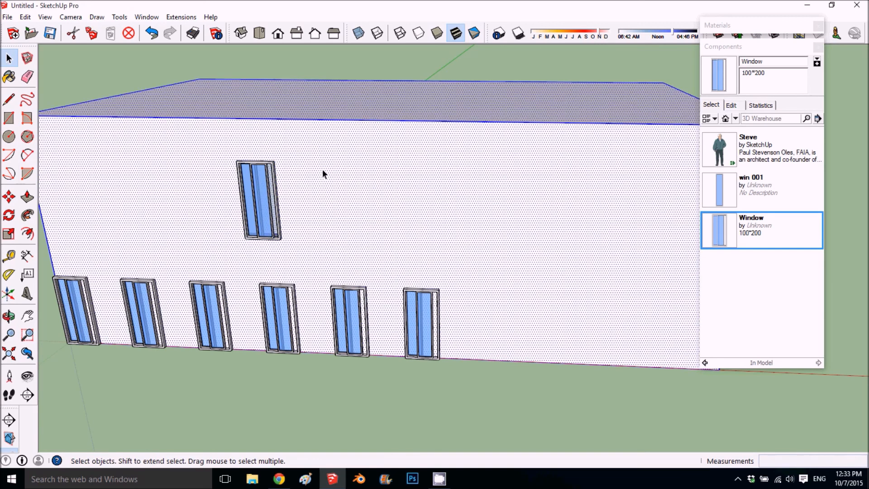
{"action": "left_click", "coordinate": [26, 58]}
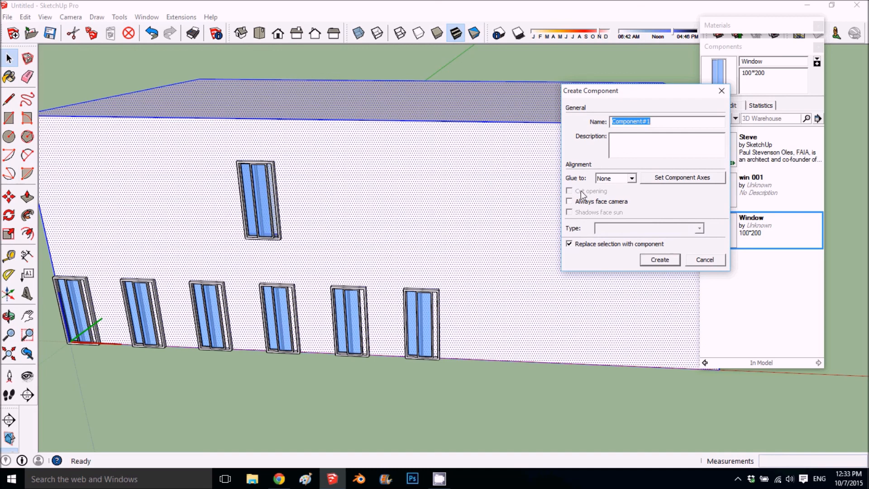
{"action": "left_click", "coordinate": [720, 91]}
{"action": "left_click", "coordinate": [457, 72]}
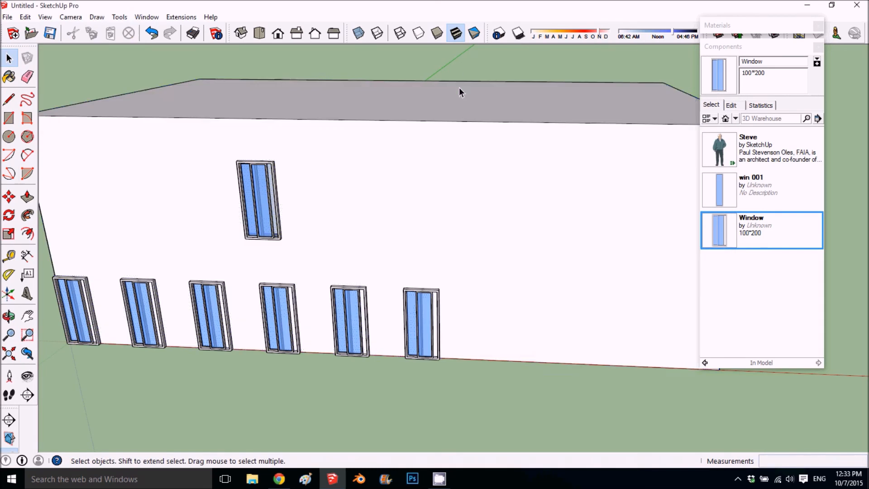
- Examine the front wall with its row of windows and the single window placed above it
{"action": "scroll", "coordinate": [299, 209], "scroll_direction": "down", "scroll_amount": 3}
{"action": "middle_click_drag", "start_coordinate": [298, 209], "coordinate": [346, 154]}
{"action": "scroll", "coordinate": [256, 184], "scroll_direction": "up", "scroll_amount": 3}
{"action": "scroll", "coordinate": [258, 178], "scroll_direction": "up", "scroll_amount": 2}
{"action": "scroll", "coordinate": [348, 155], "scroll_direction": "down", "scroll_amount": 3}
{"action": "scroll", "coordinate": [378, 161], "scroll_direction": "down", "scroll_amount": 1}
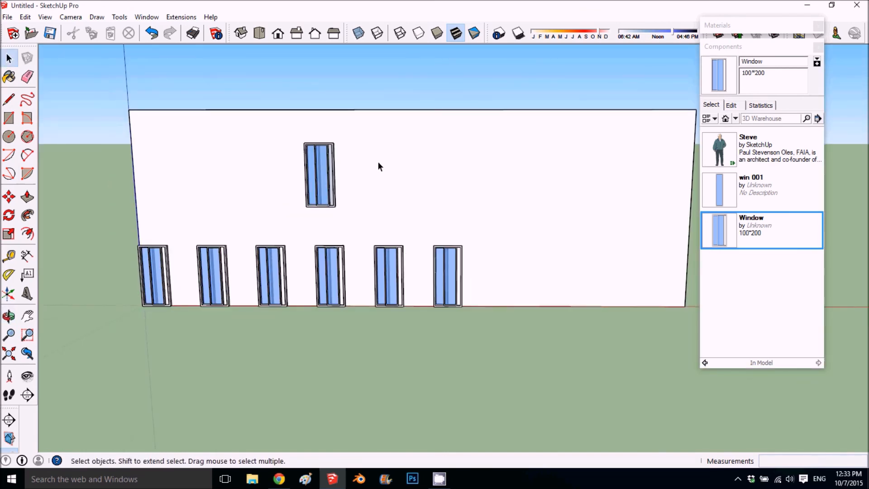
{"action": "scroll", "coordinate": [369, 202], "scroll_direction": "down", "scroll_amount": 1}
{"action": "middle_click_drag", "start_coordinate": [368, 202], "coordinate": [269, 199]}
{"action": "scroll", "coordinate": [266, 208], "scroll_direction": "up", "scroll_amount": 2}
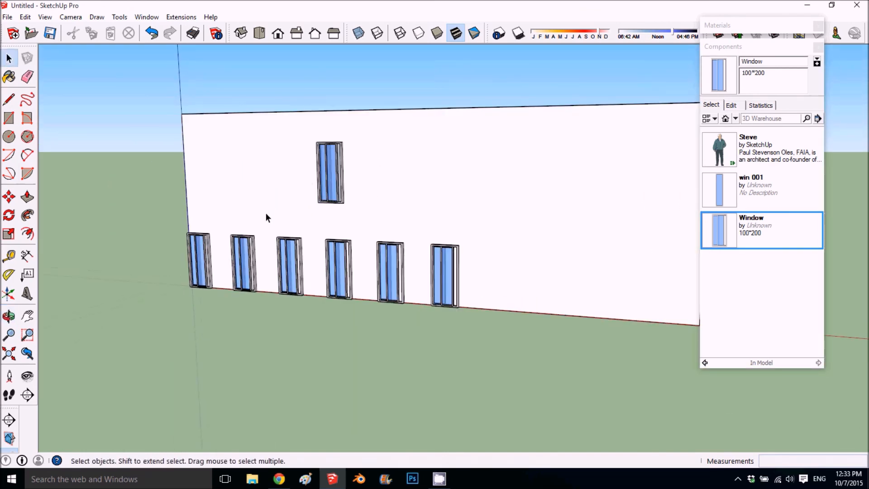
{"action": "scroll", "coordinate": [266, 216], "scroll_direction": "up", "scroll_amount": 1}
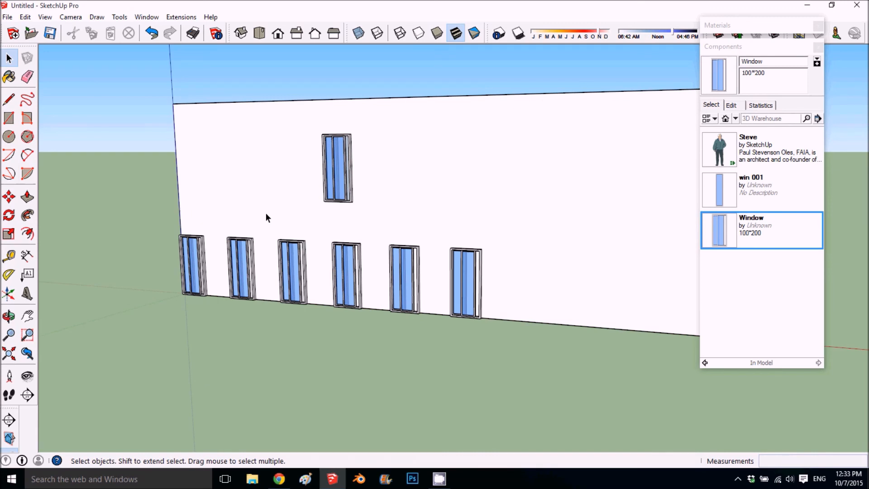